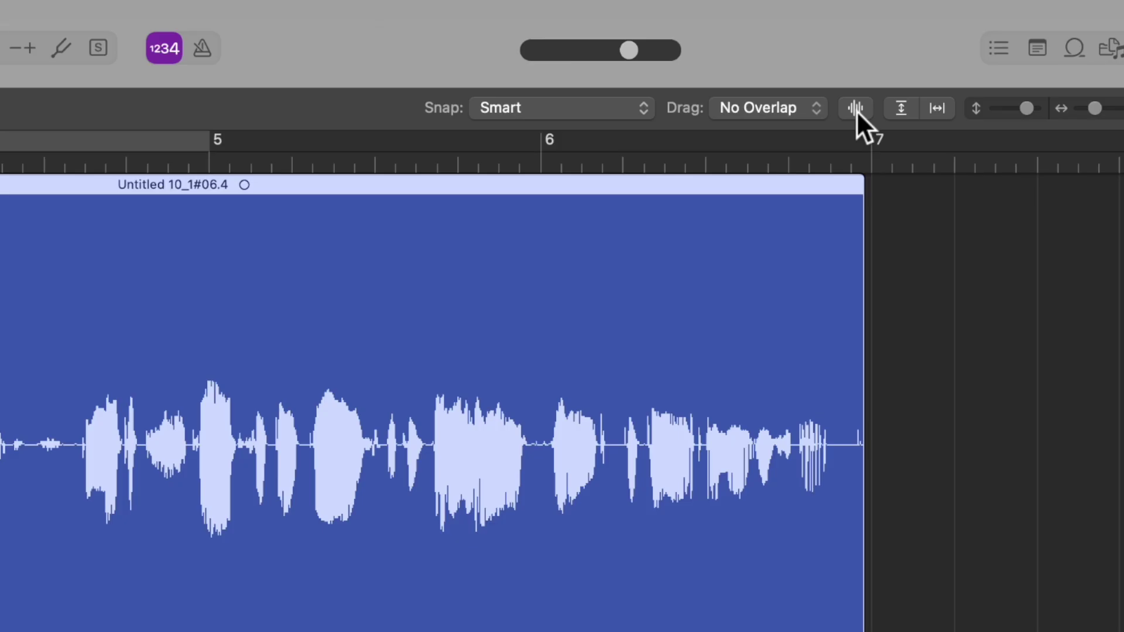
Enlarge the waveform height of the 'Untitled 10_1#06.4' voice region with Waveform Zoom.
click(856, 108)
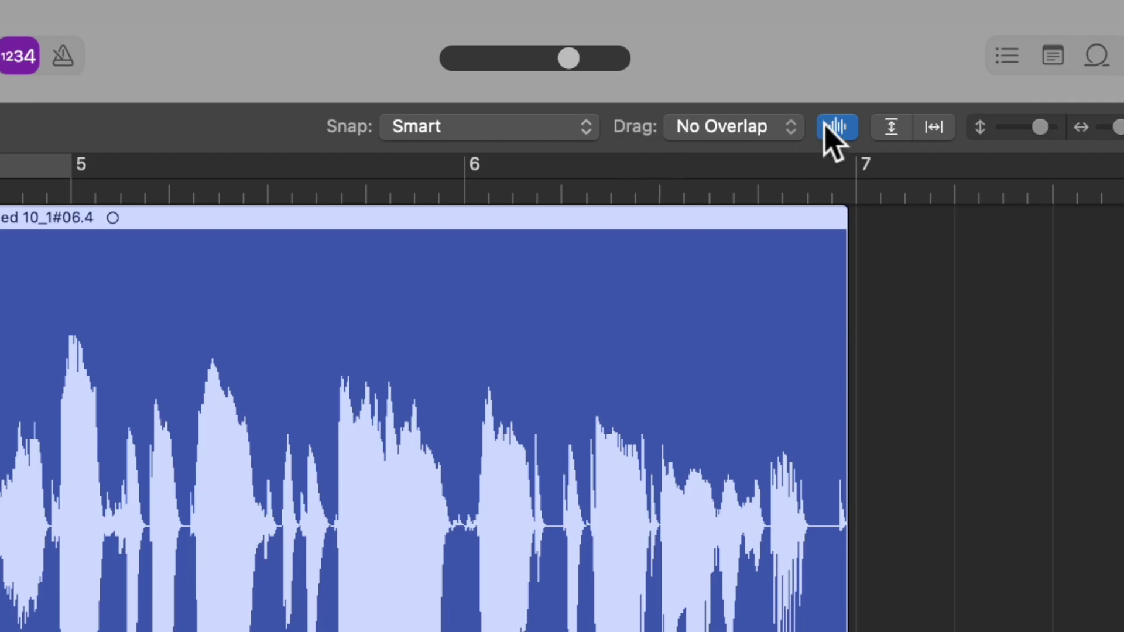
Set region dragging to Shuffle L and zoom in on the voiceover.
click(797, 130)
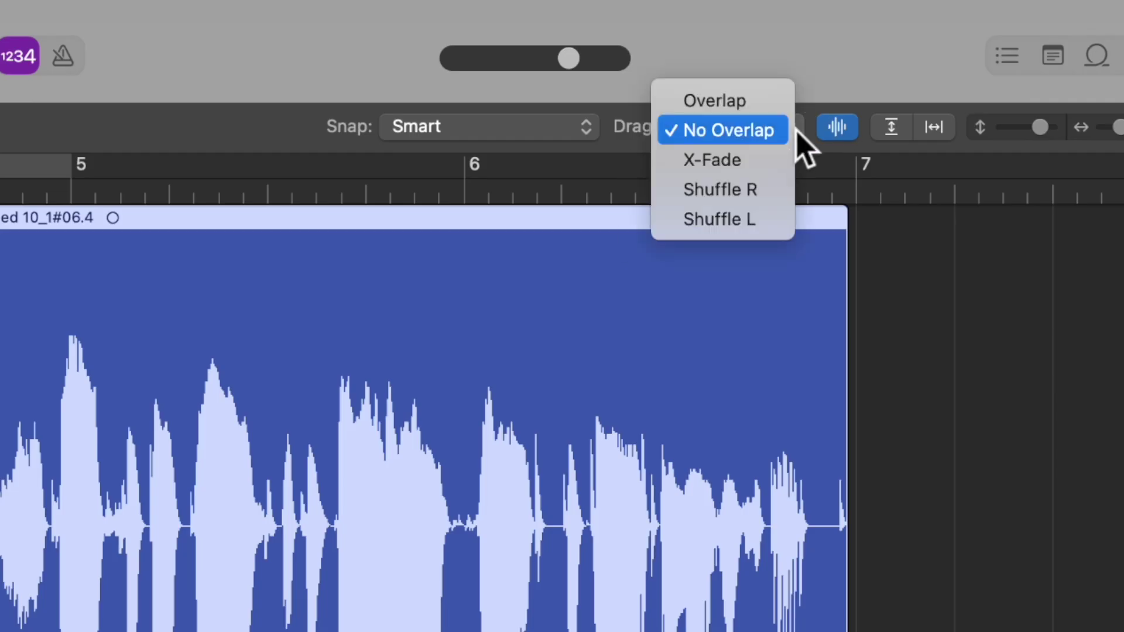
click(746, 220)
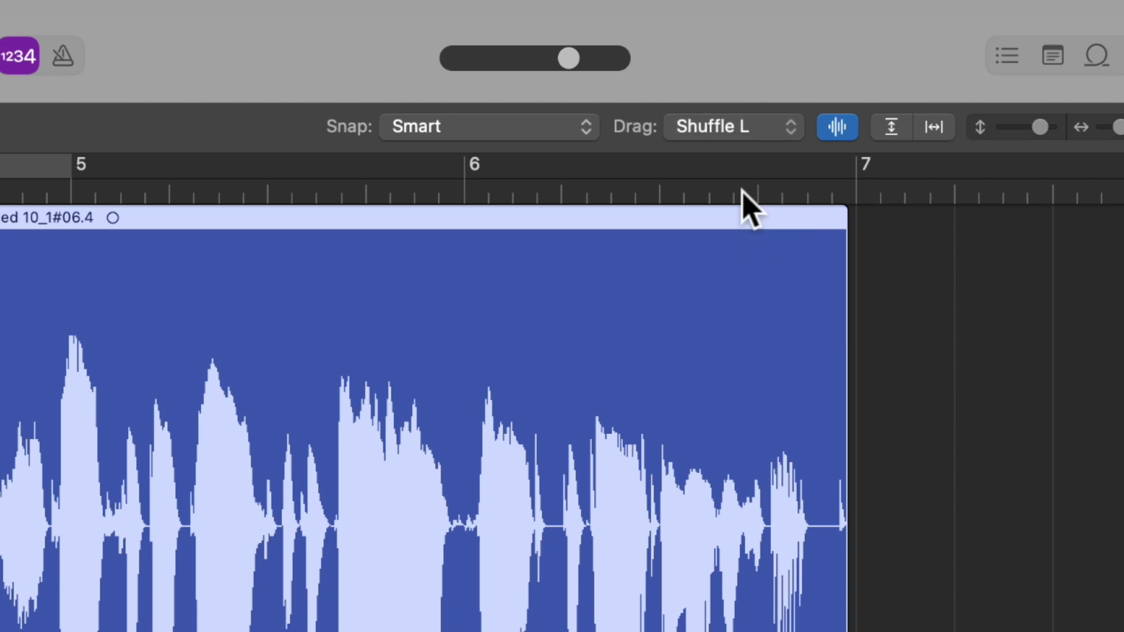
scroll(358, 245, up, 5)
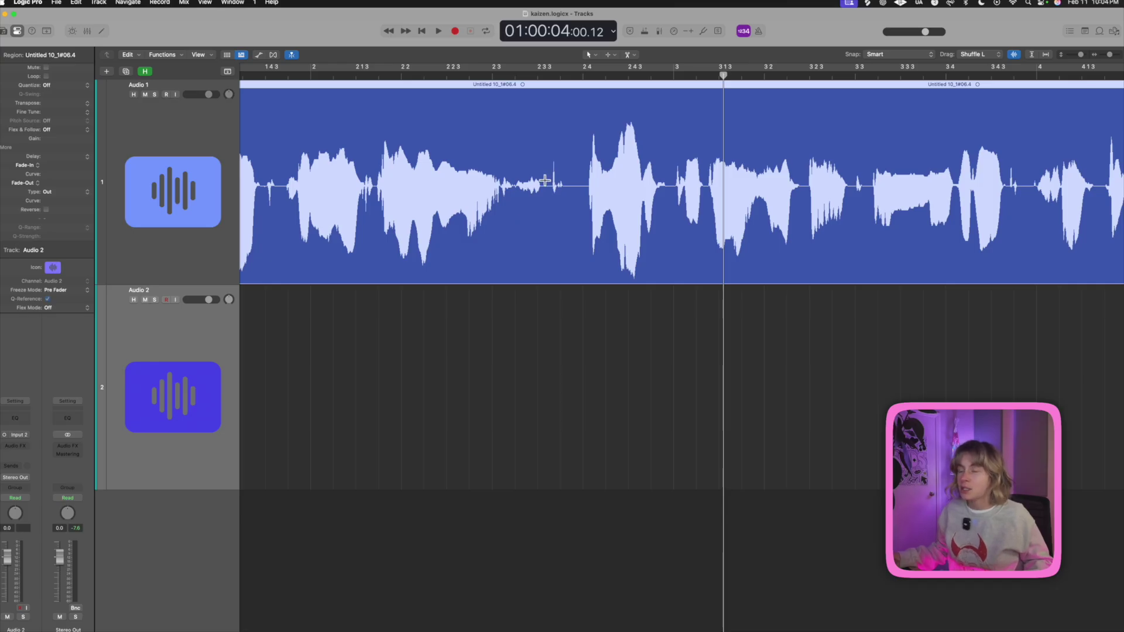
Cut the brief pause around bar 2 4, then undo the deletion.
drag(542, 185, 585, 191)
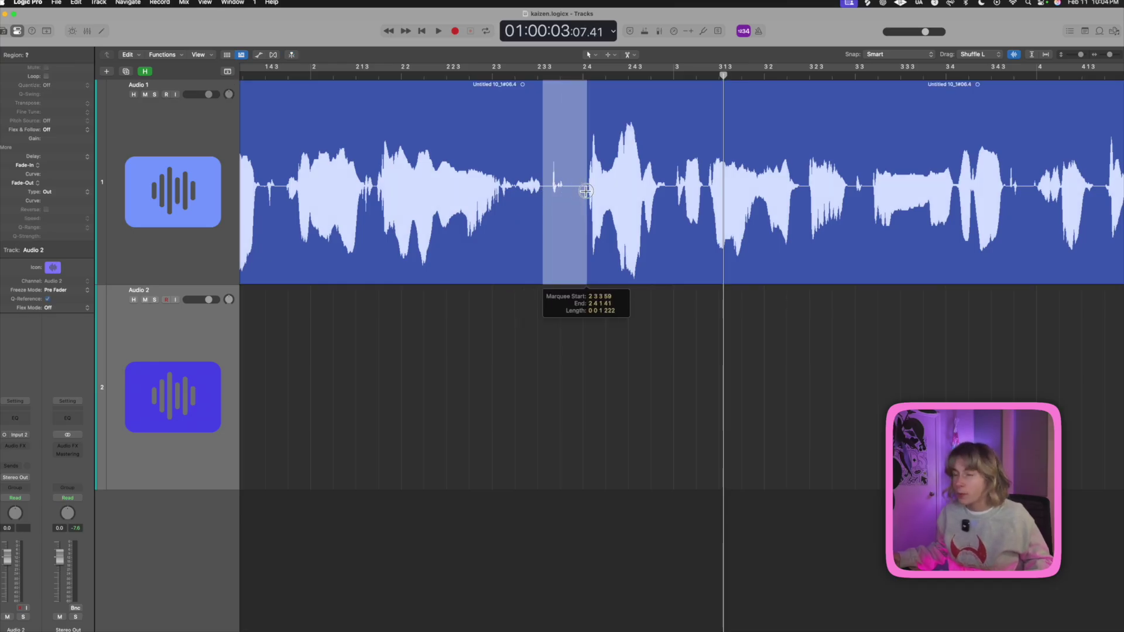
drag(585, 191, 585, 191)
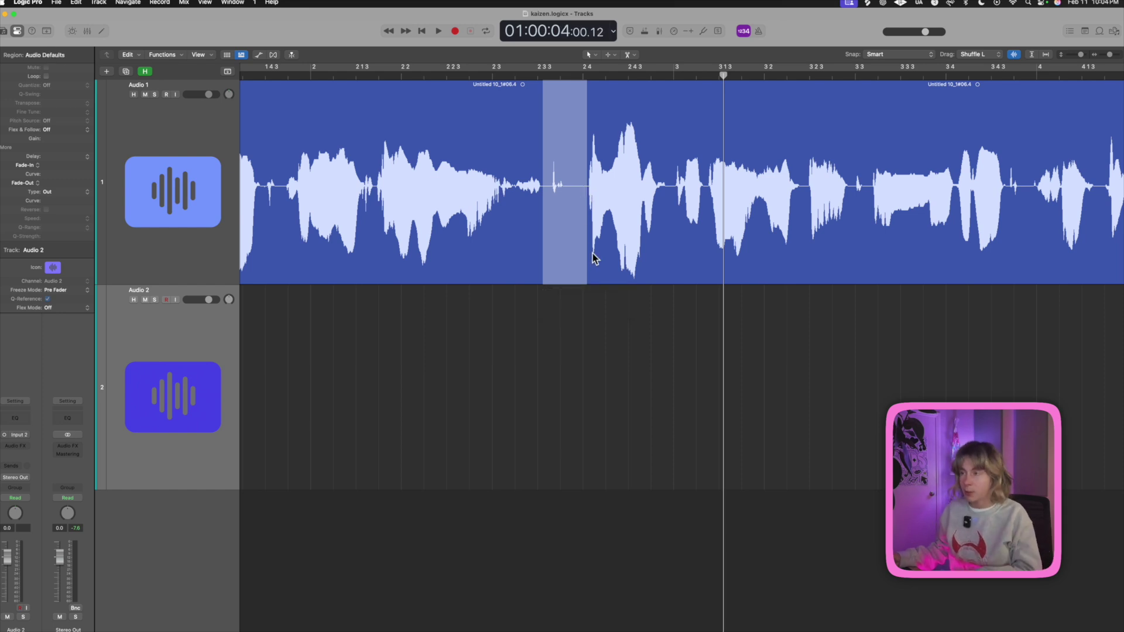
key(Delete)
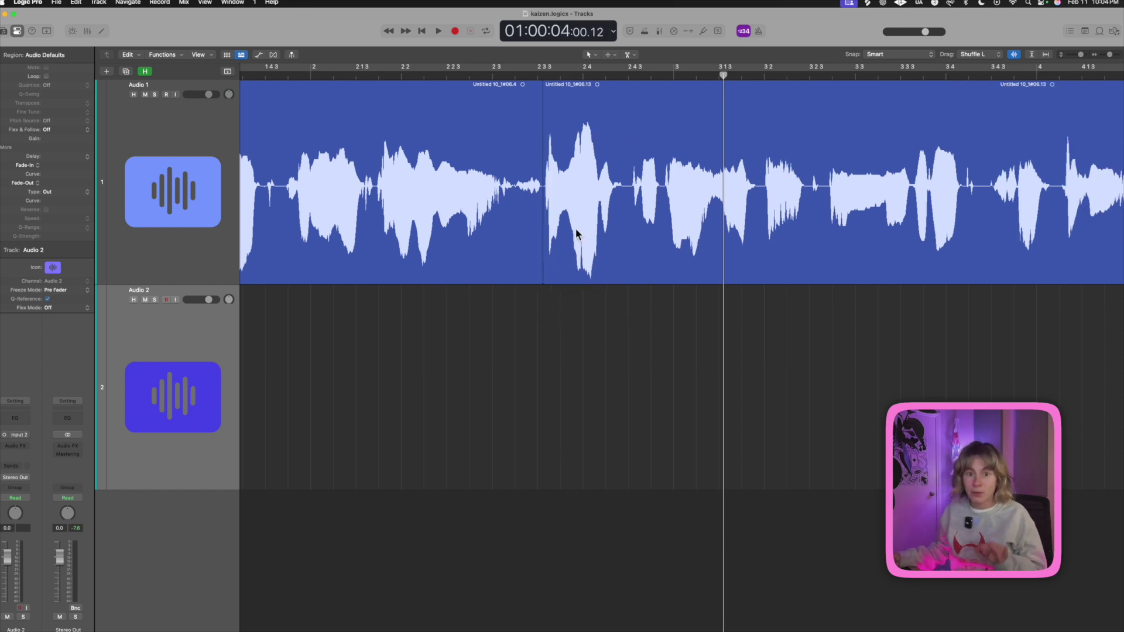
key(super+z)
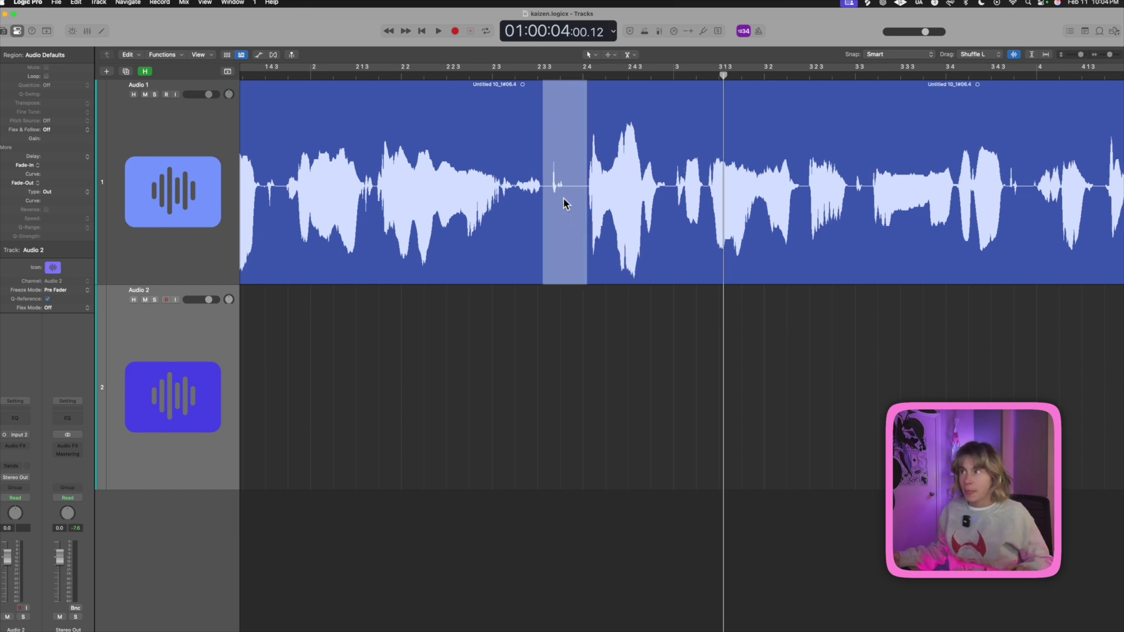
Delete the pause with Drag set to No Overlap, leaving a gap, and inspect it.
click(992, 54)
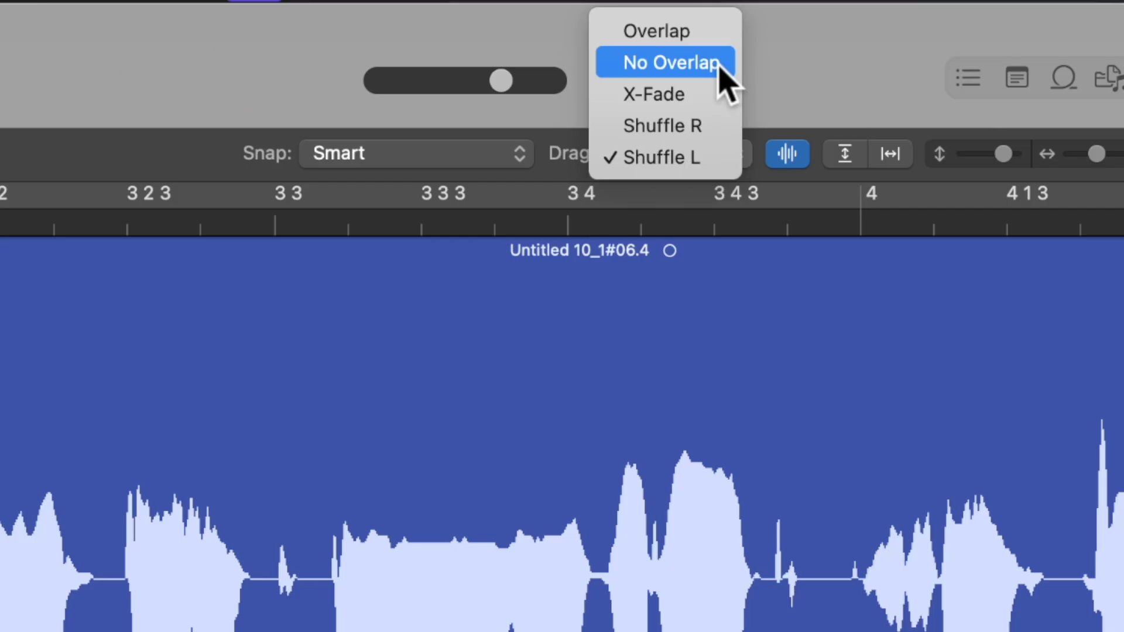
click(720, 63)
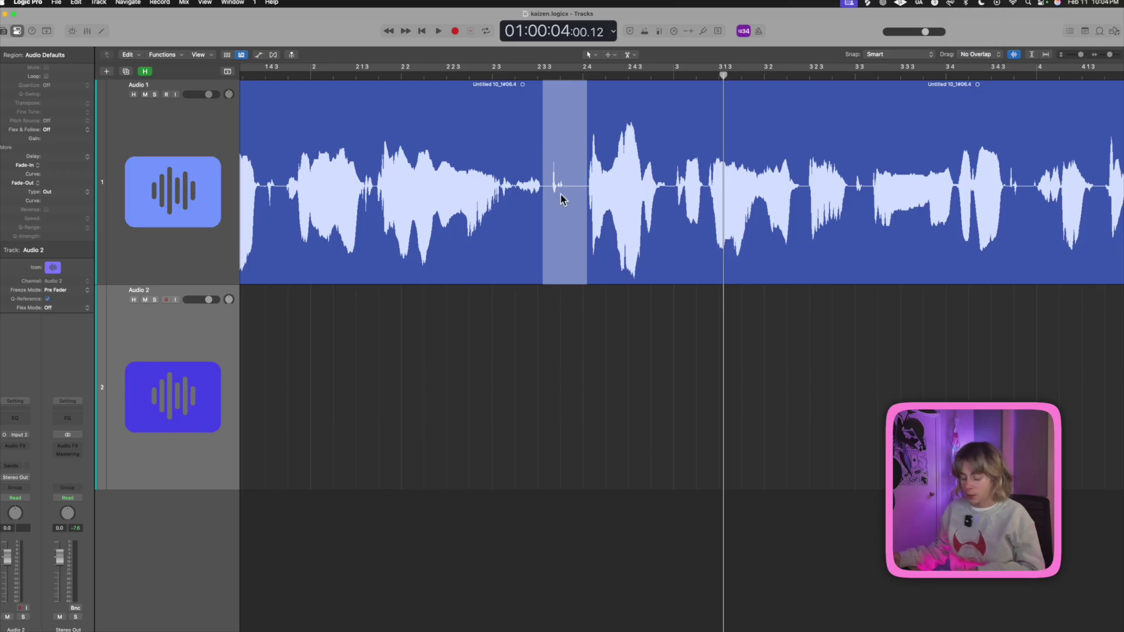
key(Delete)
key(super+Left)
key(super+Left)
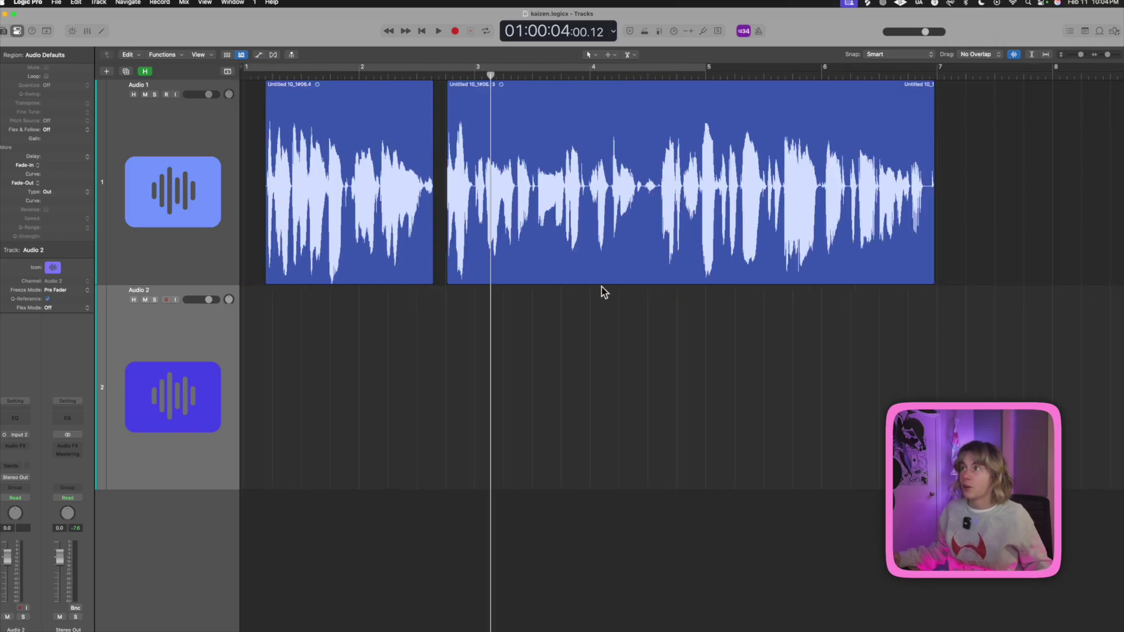
key(super+Right)
key(super+Right)
scroll(485, 213, left, 5)
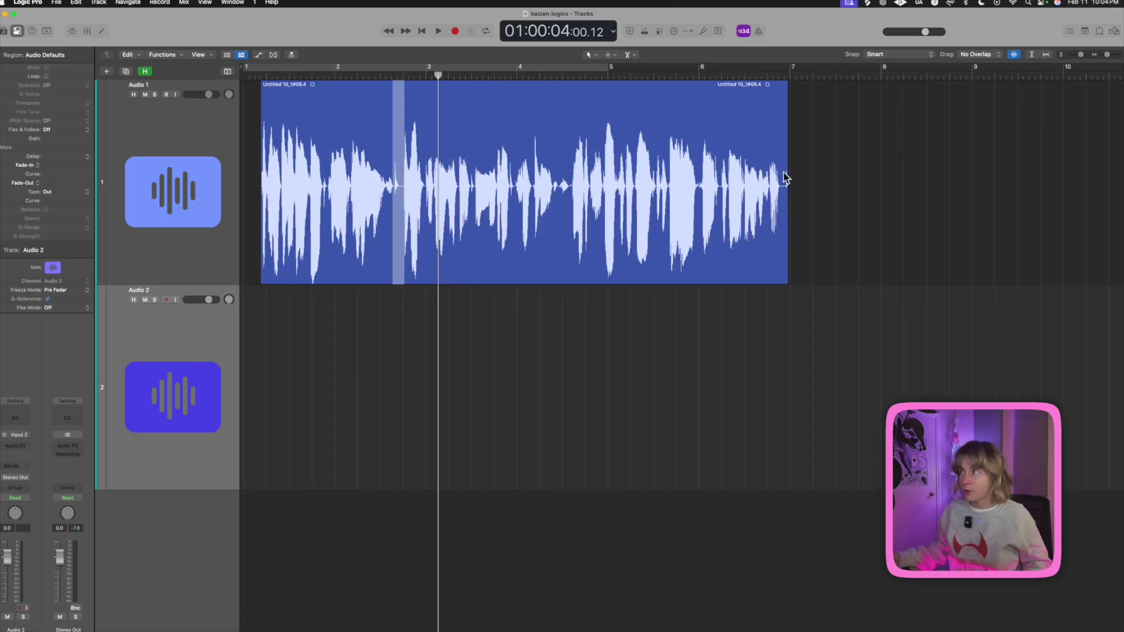
Switch Drag back to Shuffle L and delete the pause so the audio closes up.
click(994, 56)
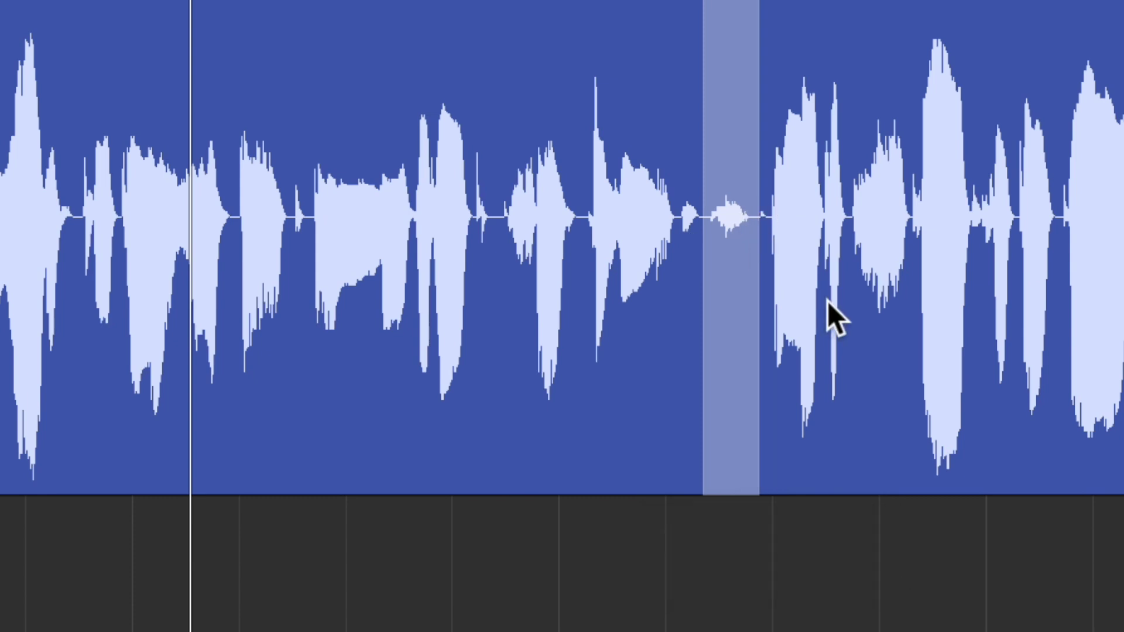
key(Delete)
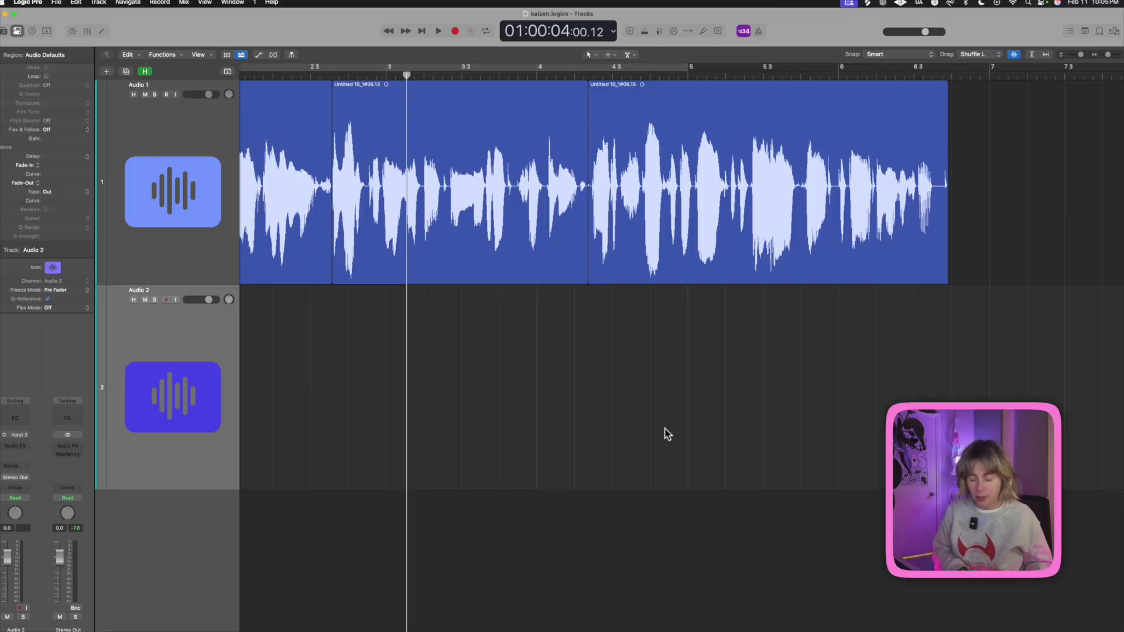
key(super+comma)
Close the Editing settings and trim the voiceover region's end slightly shorter.
drag(525, 351, 547, 309)
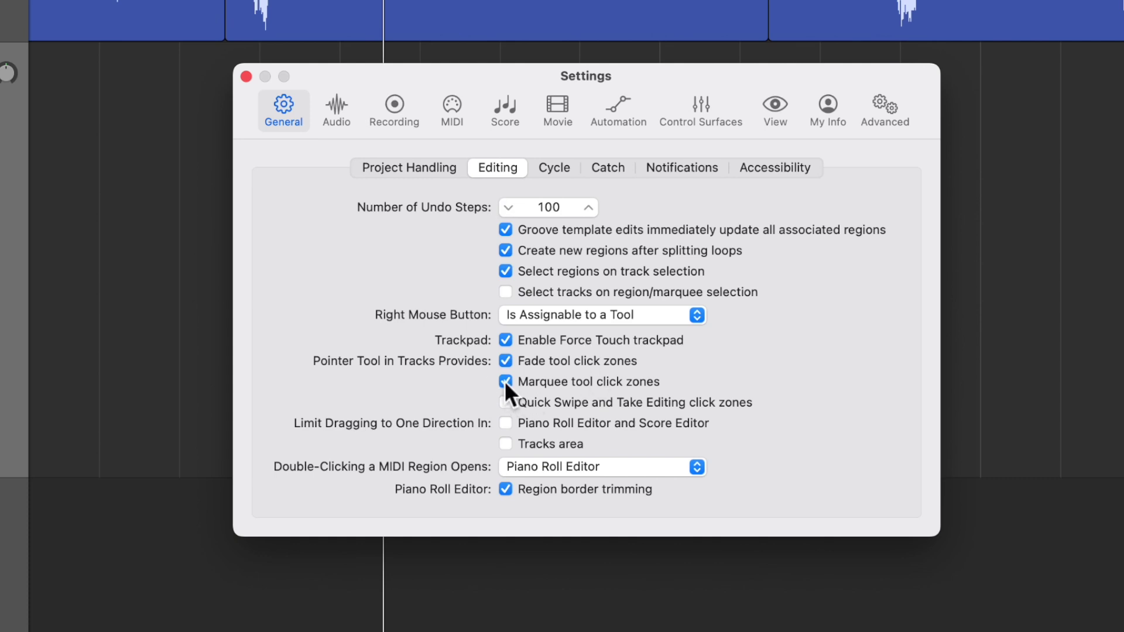
click(246, 76)
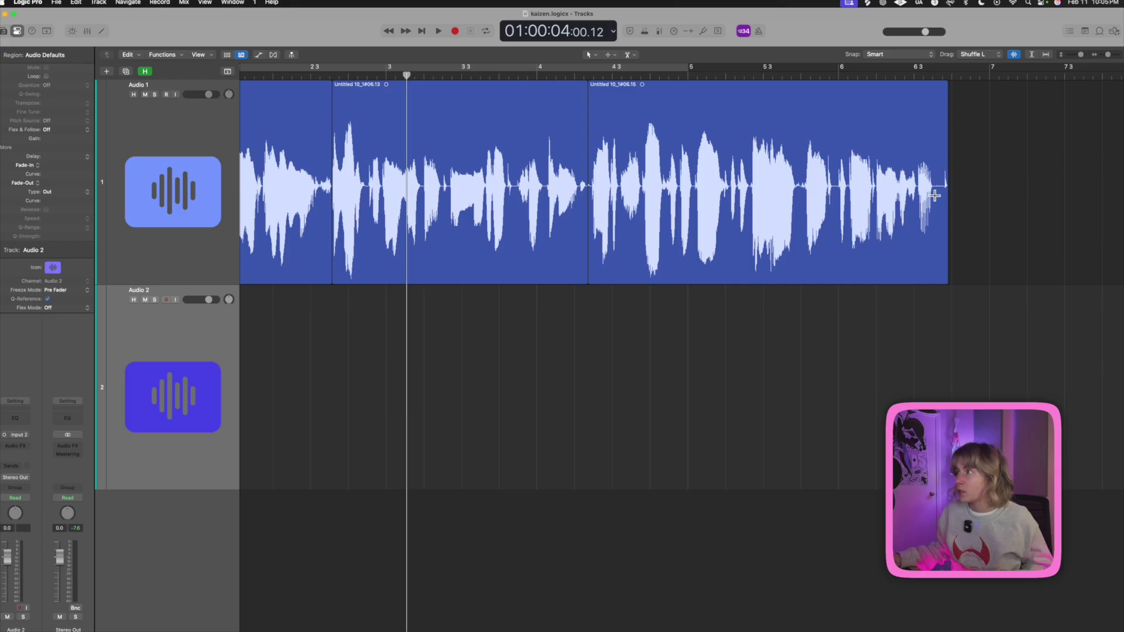
drag(947, 196, 935, 196)
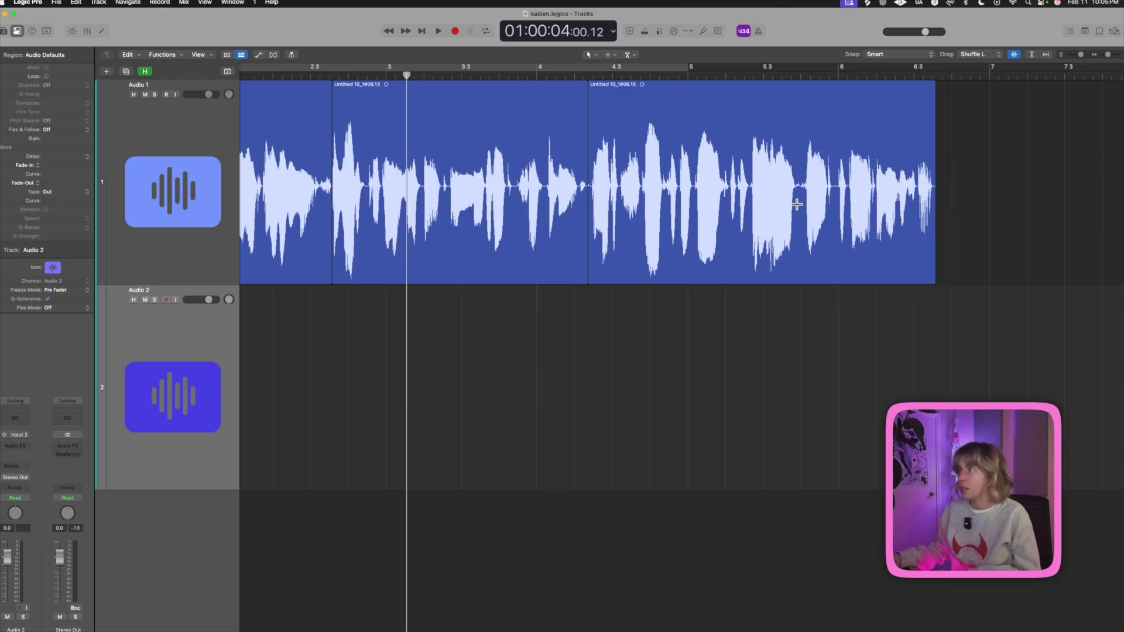
Cut a tiny pause near the voiceover's end, then mark a small slice near bar 1 4 4.
drag(797, 199, 825, 212)
key(Delete)
key(Delete)
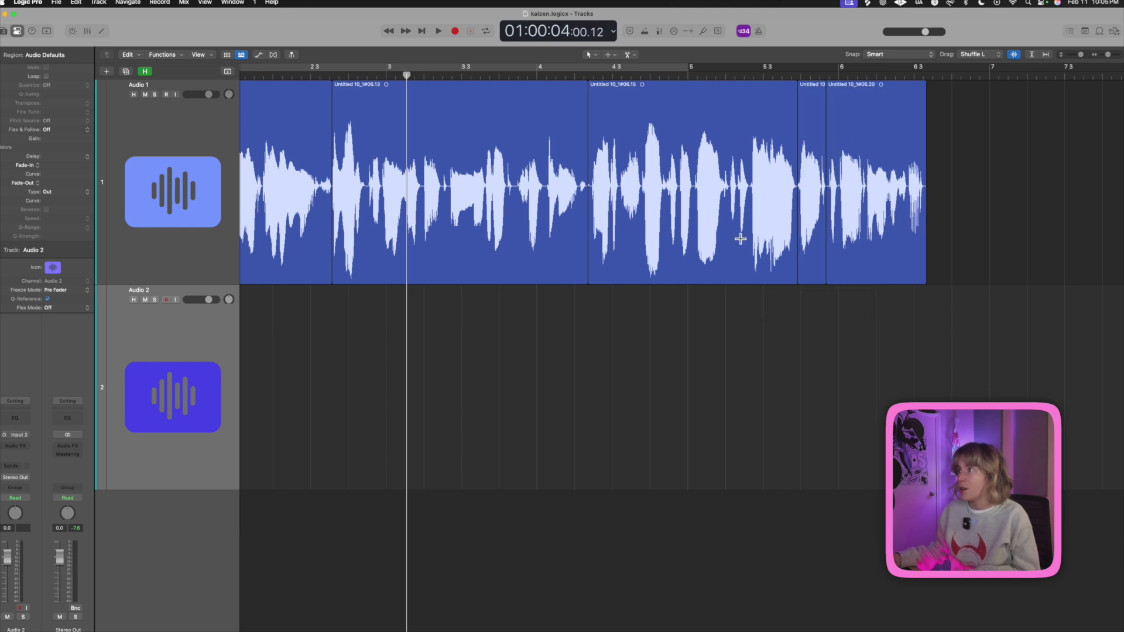
scroll(393, 222, left, 5)
drag(385, 223, 382, 224)
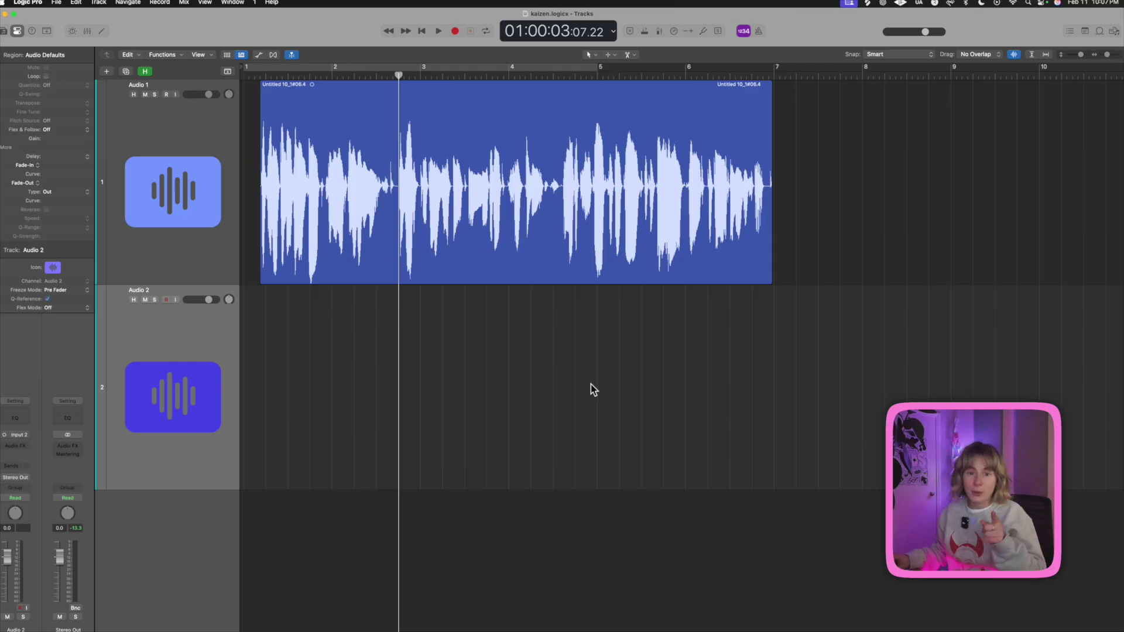
Apply Remove Silence (Ctrl+X) to the voice region at a -26 dB threshold, yielding 13 regions.
click(511, 208)
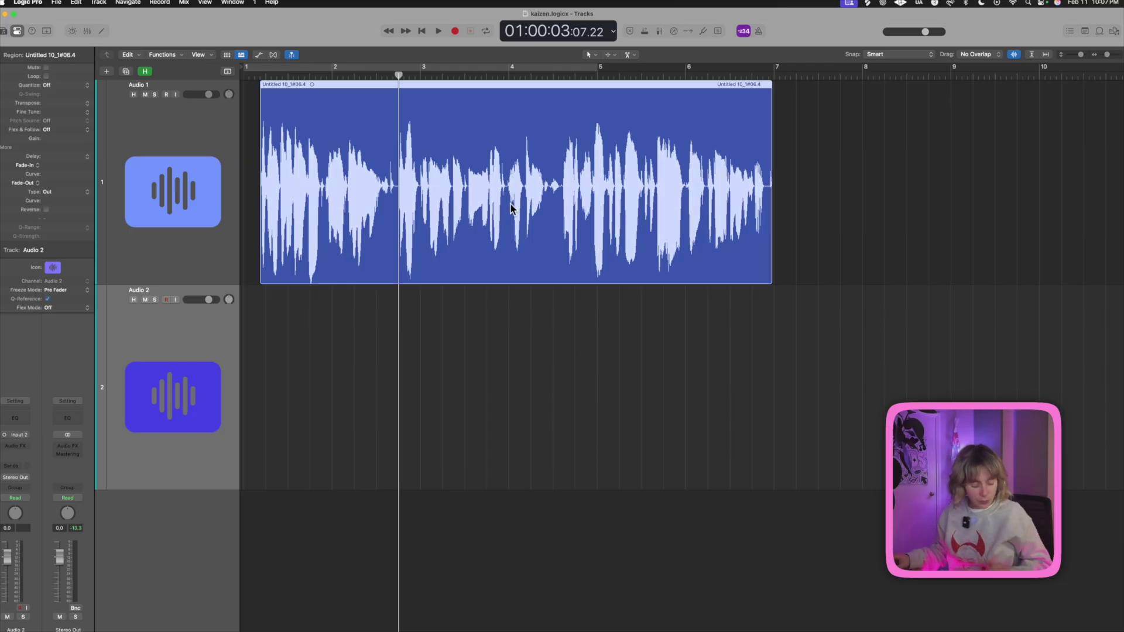
key(ctrl+x)
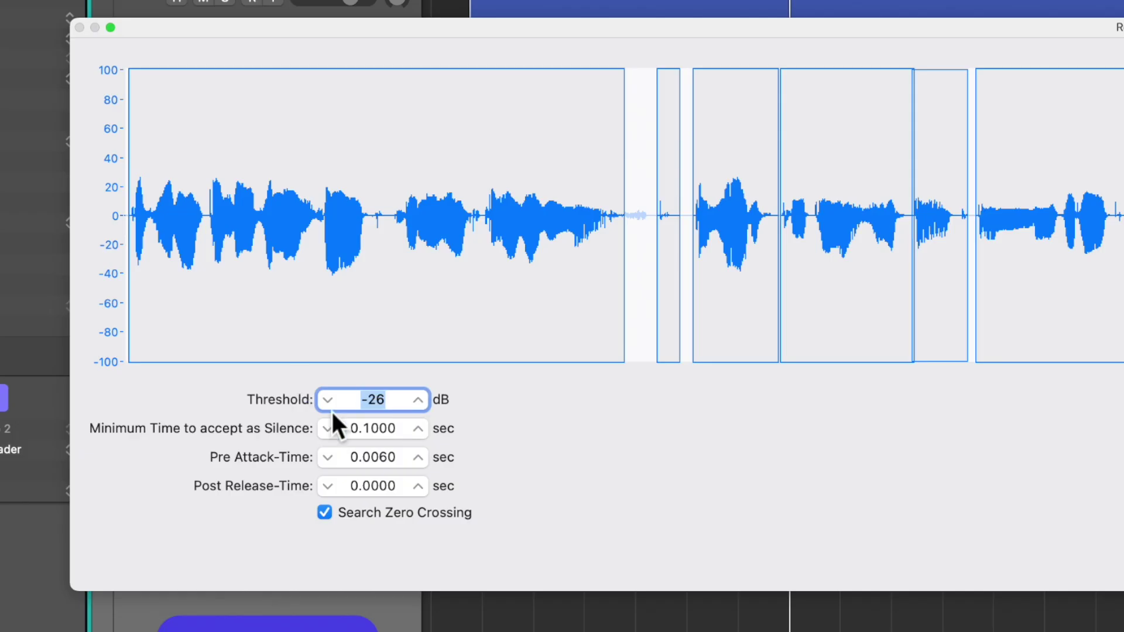
click(332, 401)
click(411, 401)
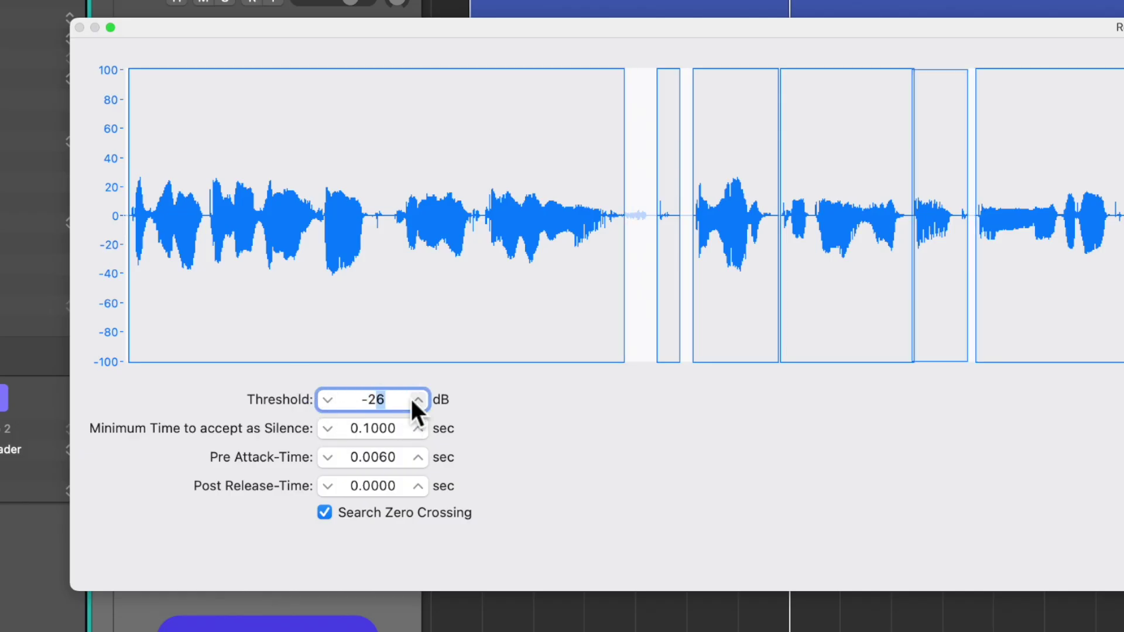
click(411, 400)
click(411, 401)
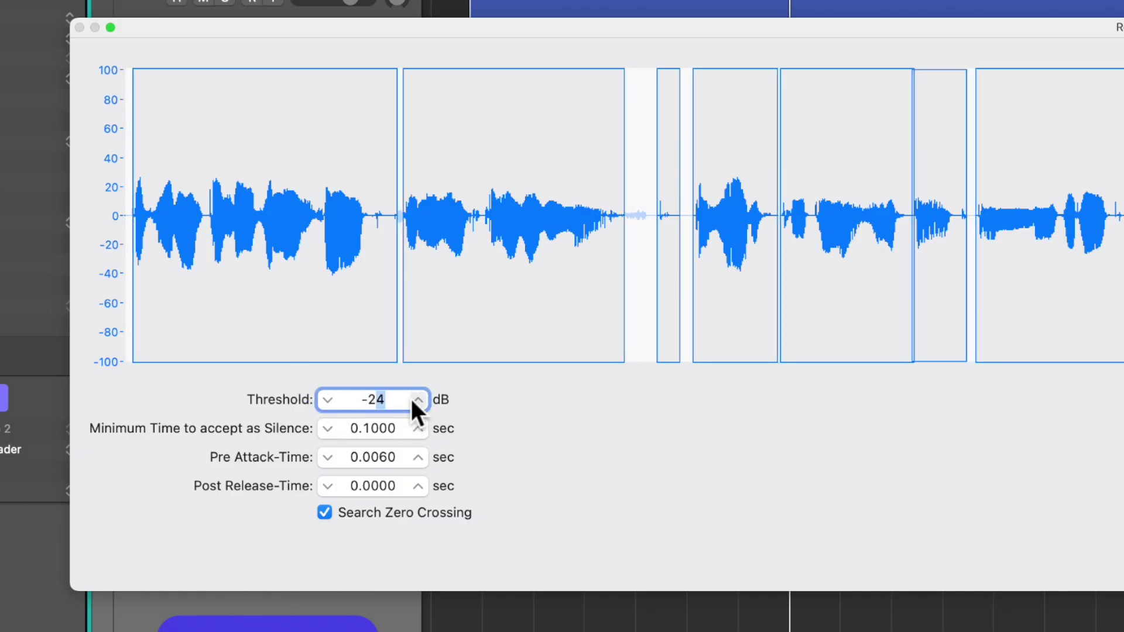
click(327, 401)
click(330, 400)
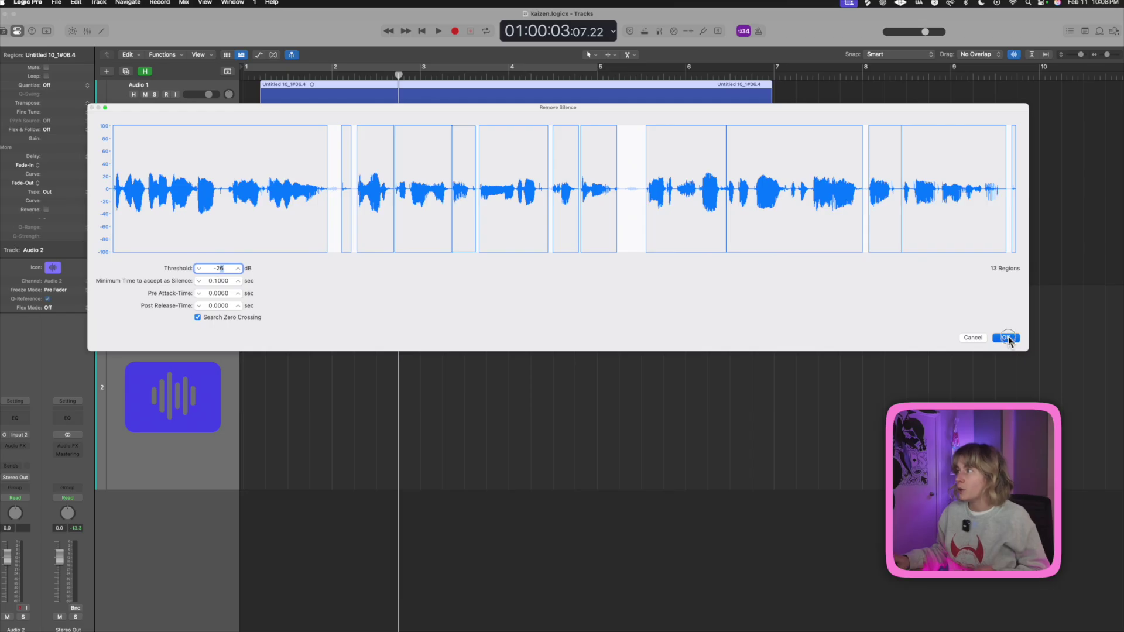
click(1004, 337)
key(super+Right)
key(super+Right)
key(super+Right)
key(super+Right)
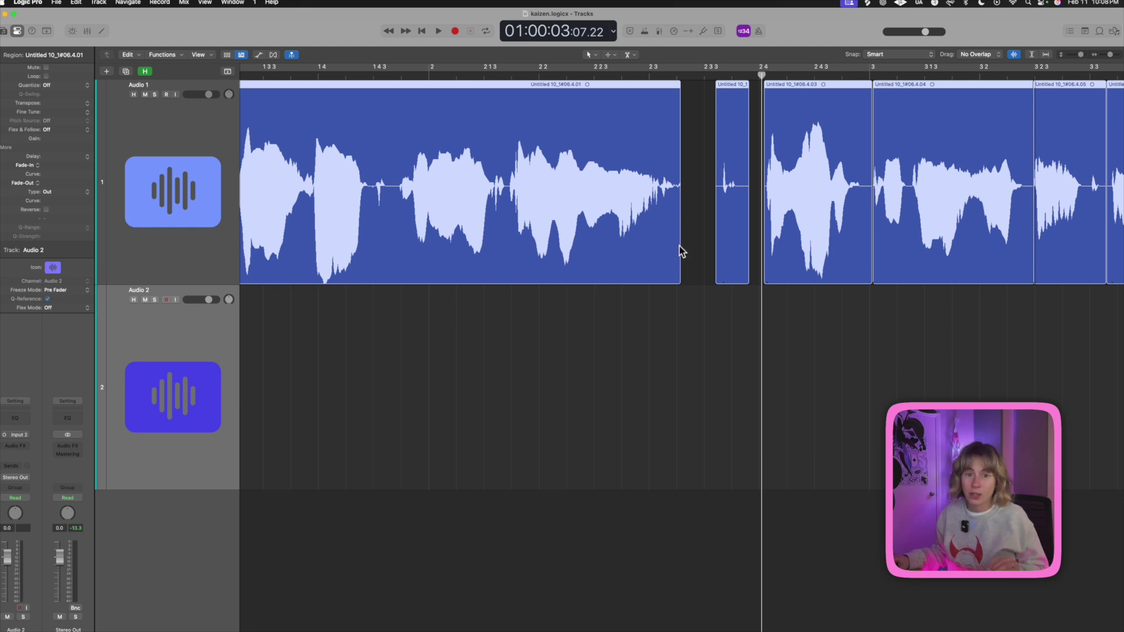
Extend the first region's end to the right and replay from near bar 2 1 3 to check it.
key(super+shift+a)
click(509, 78)
key(space)
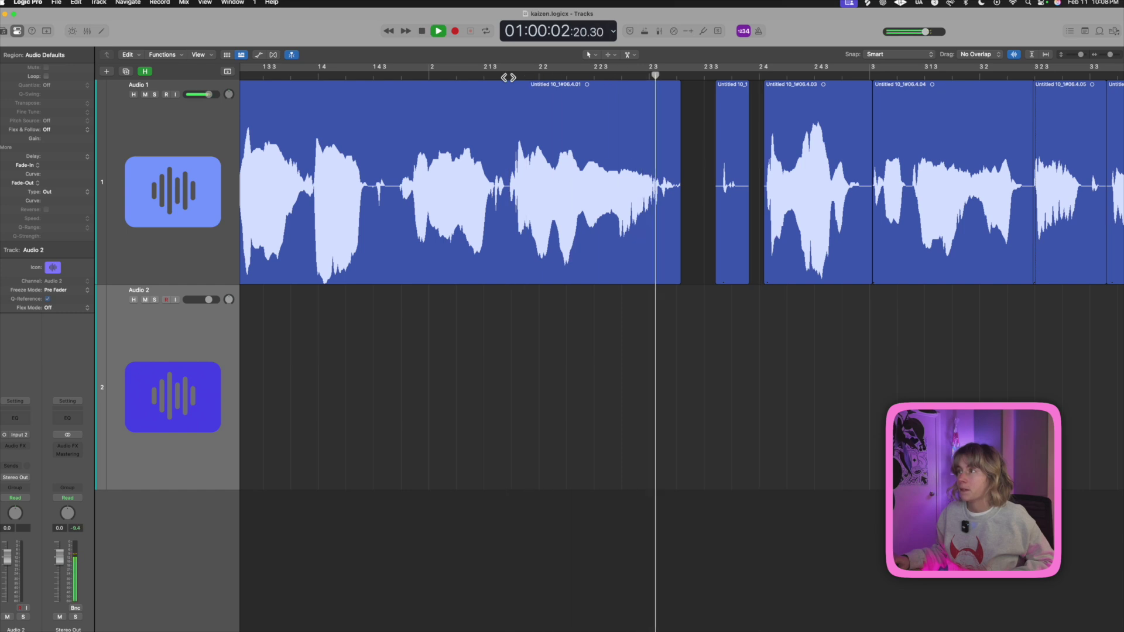
drag(678, 263, 713, 262)
click(507, 79)
key(space)
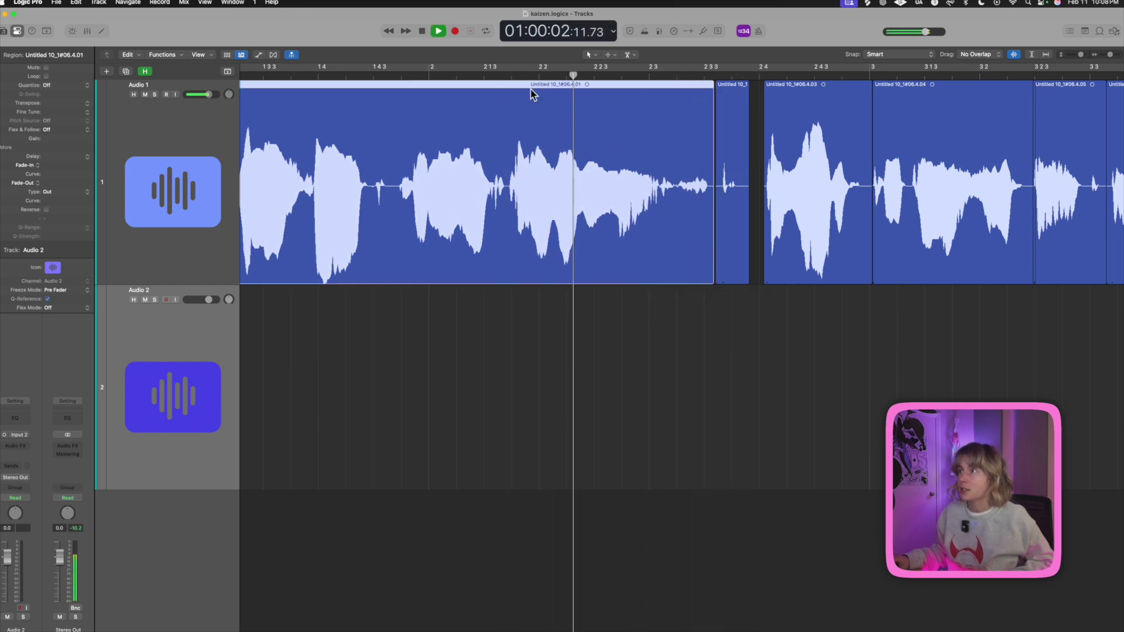
Play back from just after bar 4 to review the later split regions.
key(super+Left)
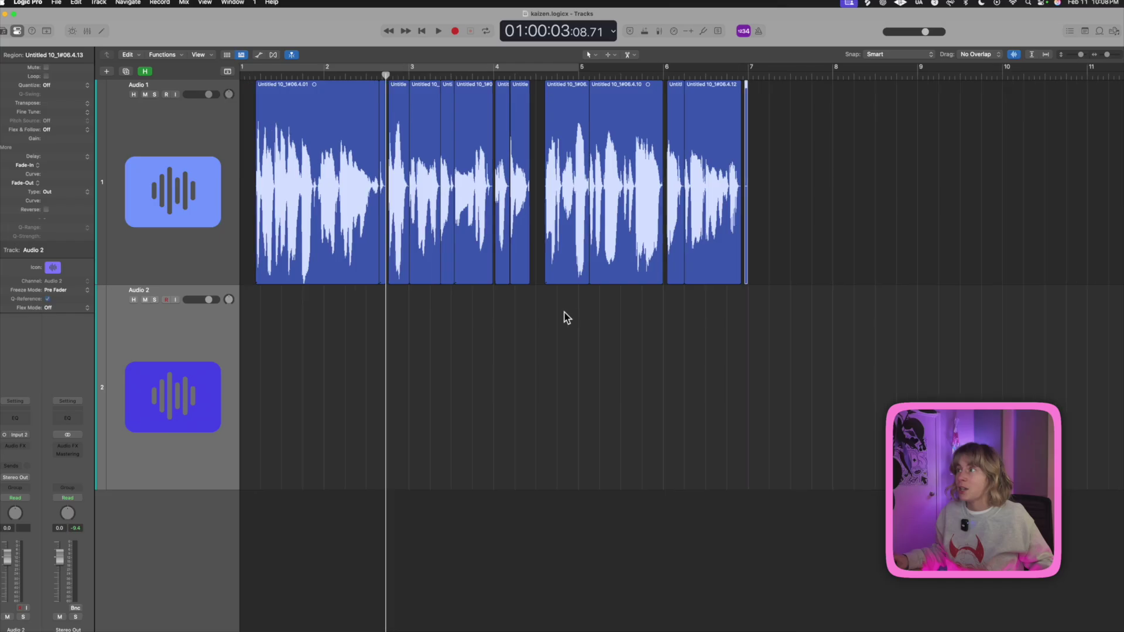
key(super+Right)
click(439, 74)
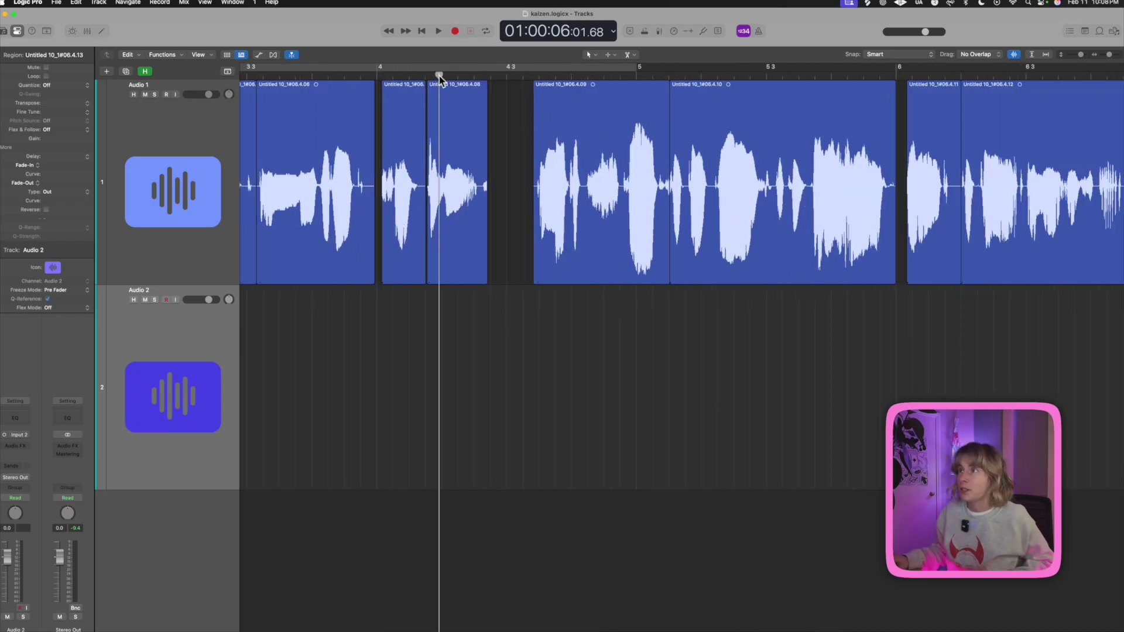
key(space)
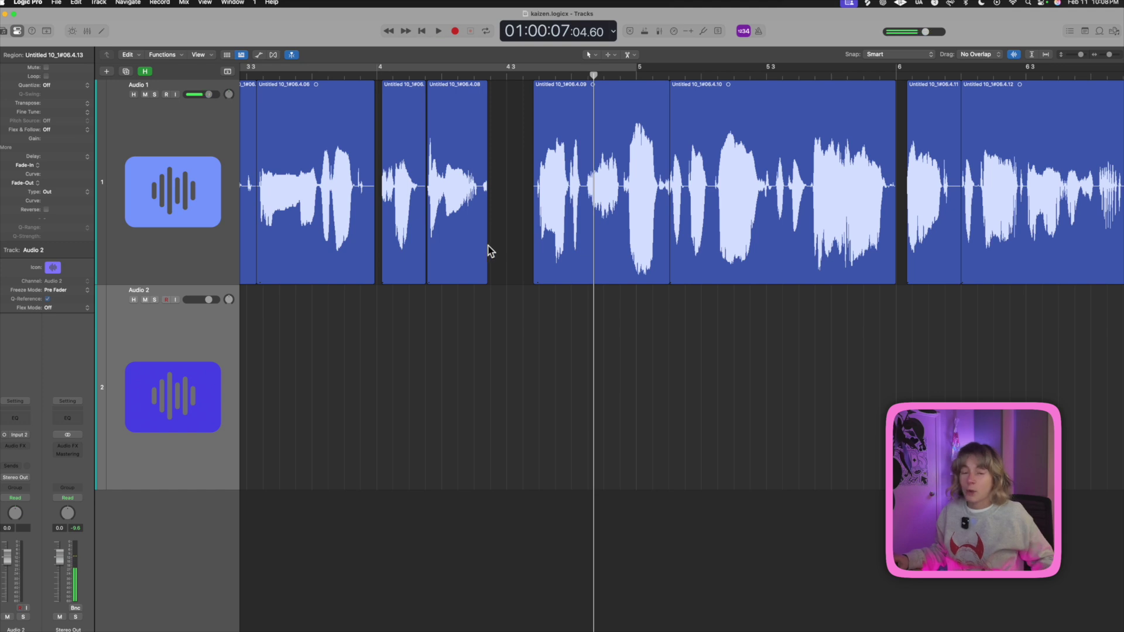
key(super+Left)
scroll(832, 303, left, 3)
Add project notes '[ to shuffle to the left' and '] to shuffle to the right', then select the voiceover regions.
key(super+Right)
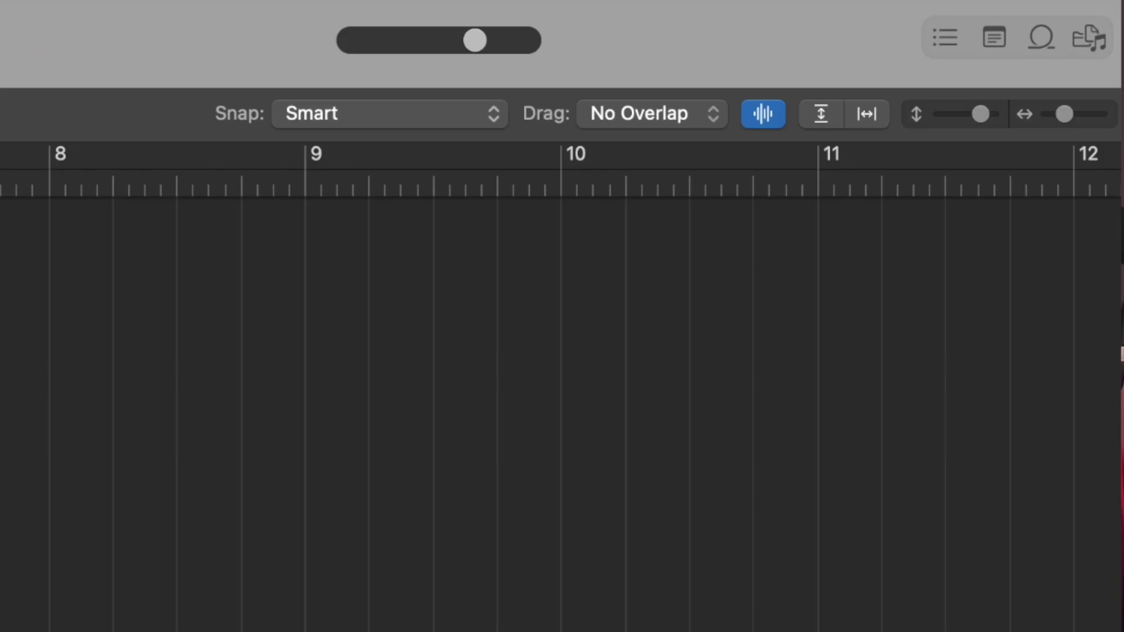
key(super+alt+p)
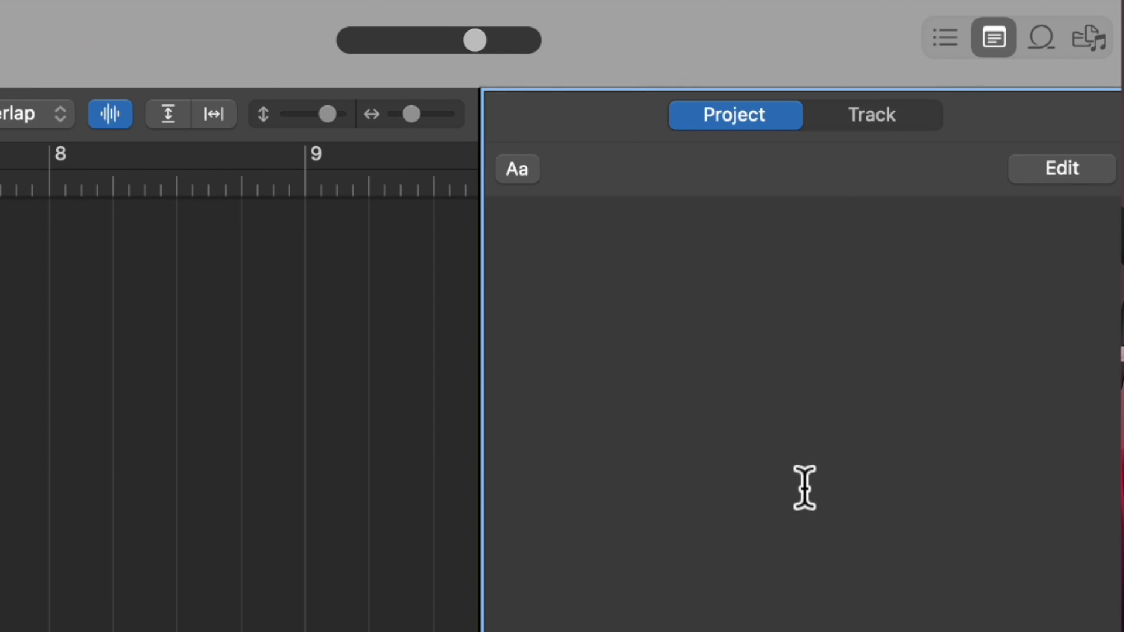
click(1088, 167)
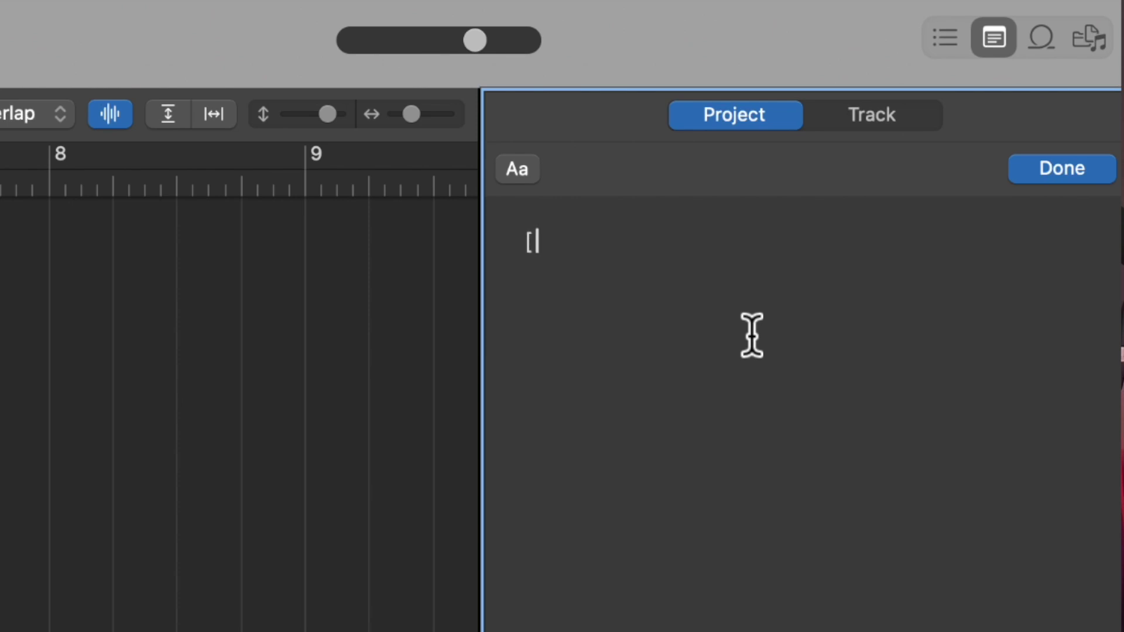
text([ to shuffle to )
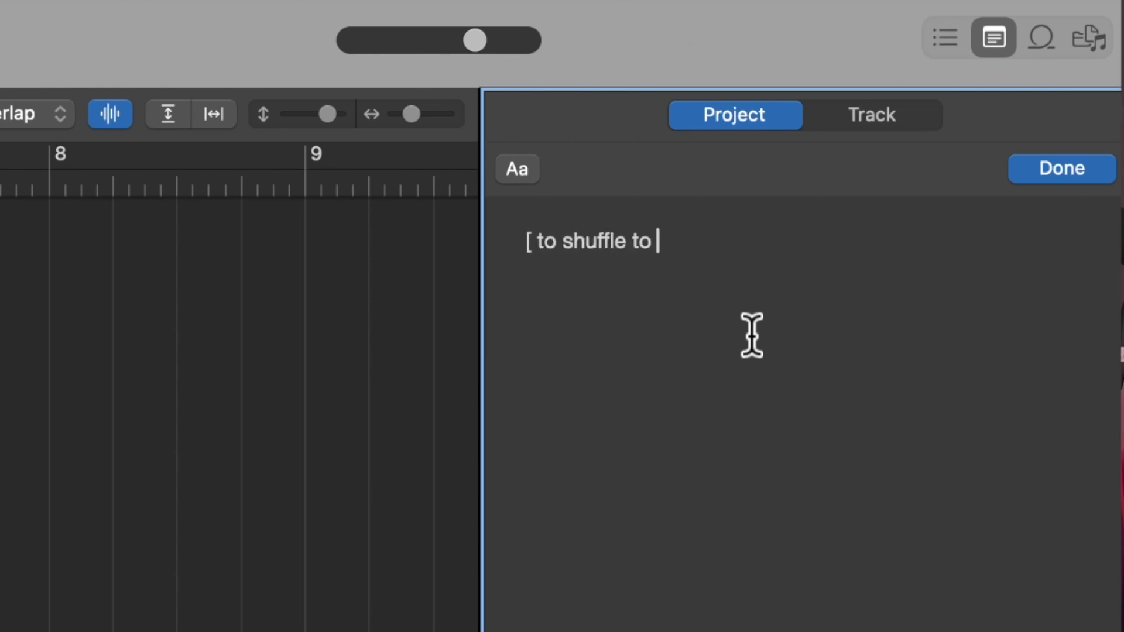
text(the left)
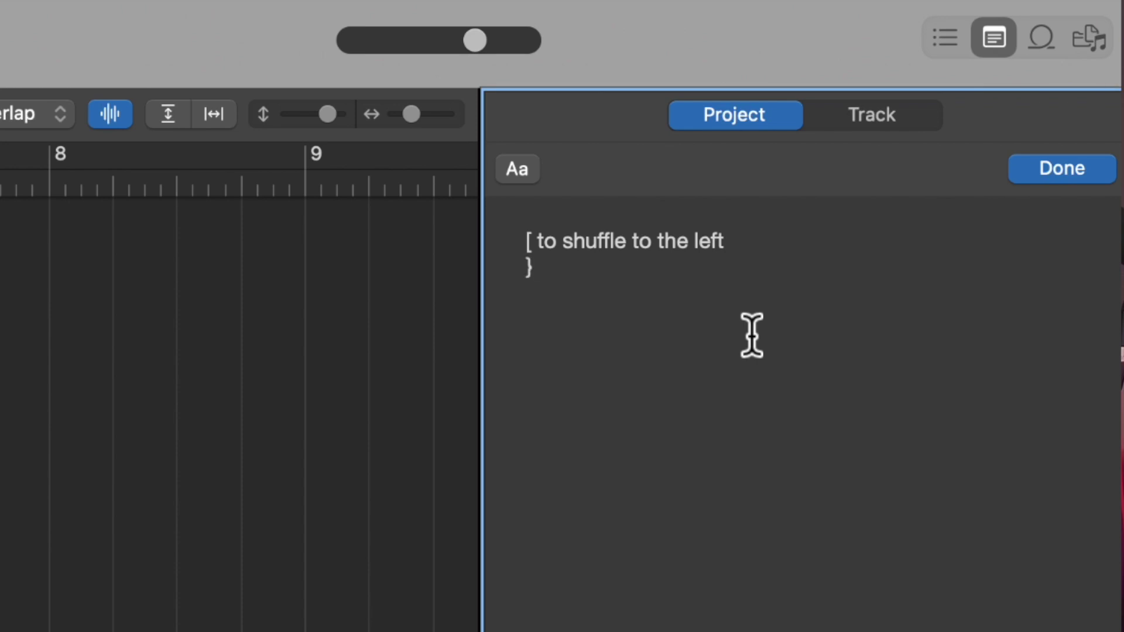
key(BackSpace)
text(] to shuffle )
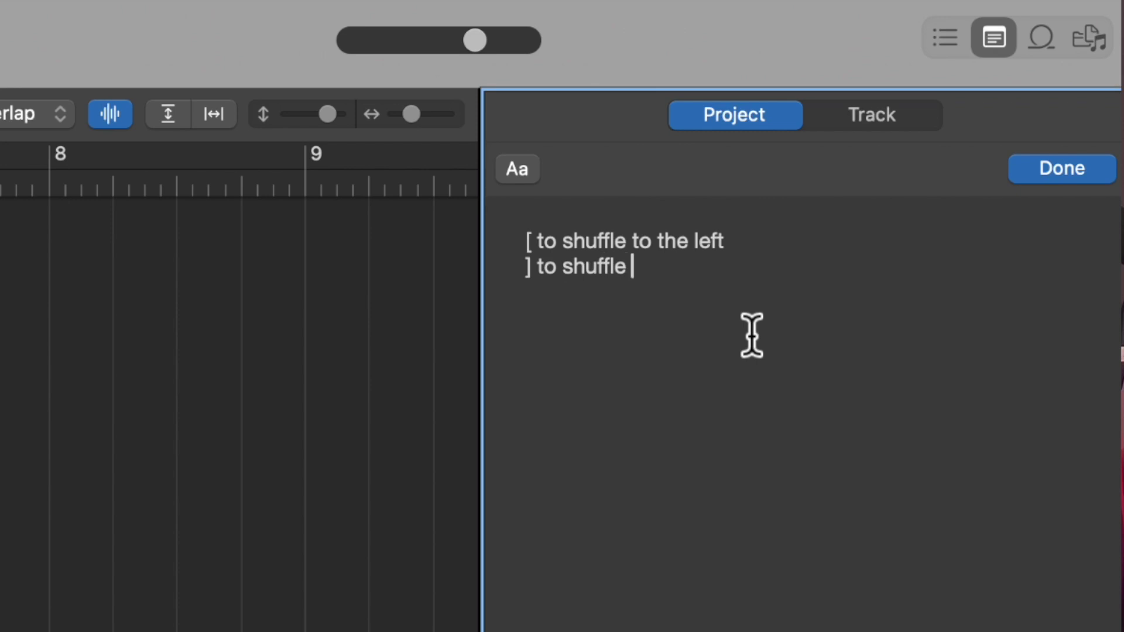
text(to the right)
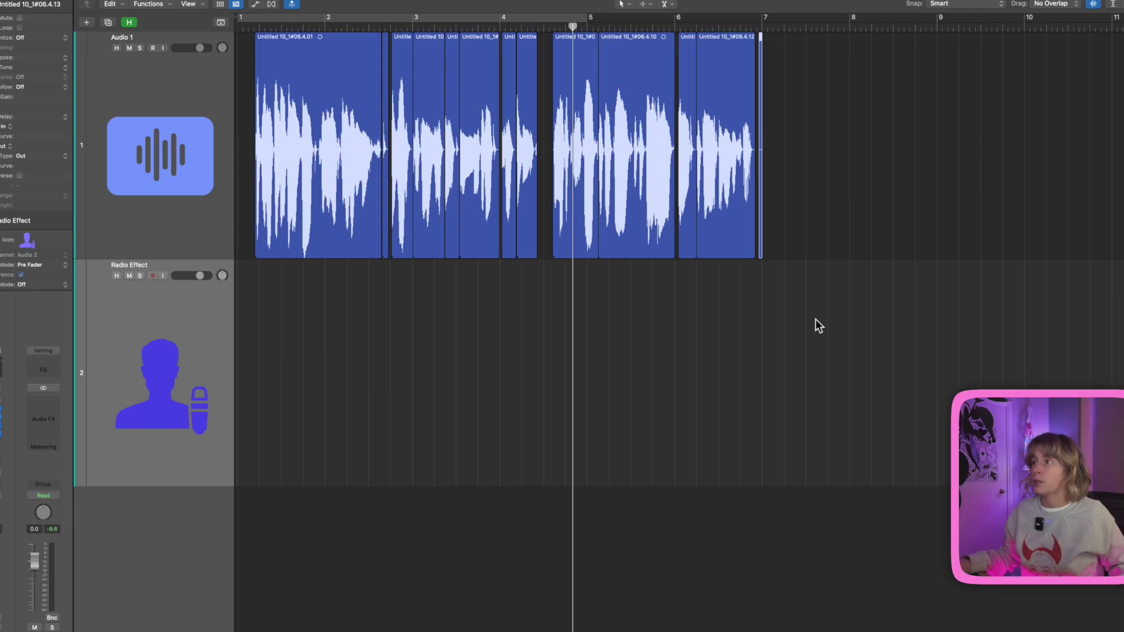
drag(833, 343, 260, 118)
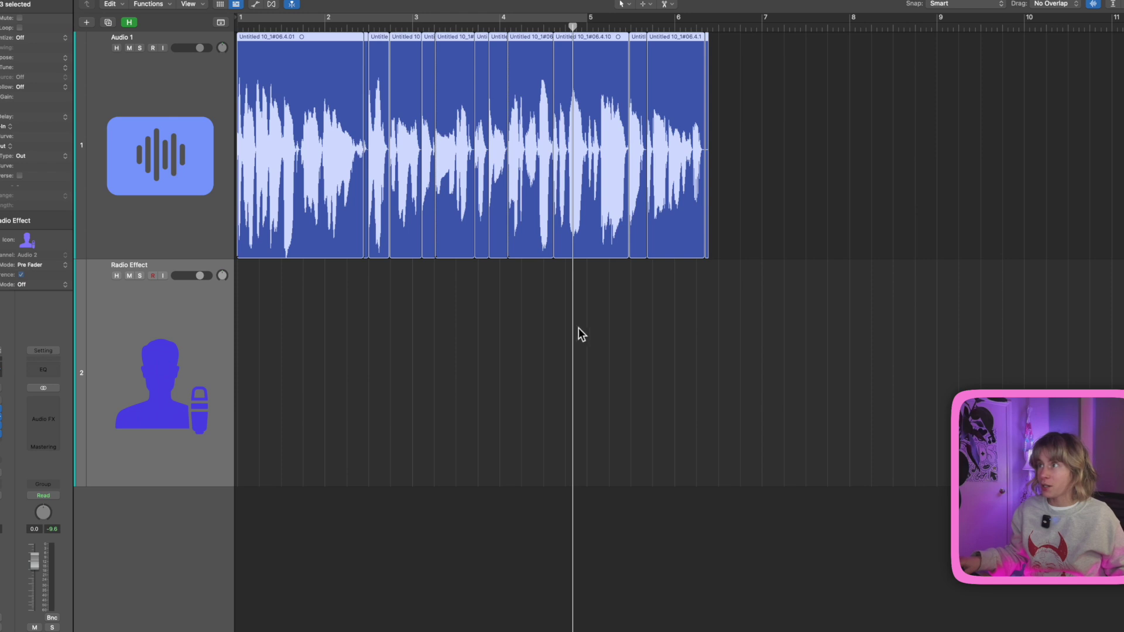
Select all 13 voiceover regions and shuffle them right to around bar 55.
click(659, 381)
key(super+Left)
key(super+Left)
key(super+Left)
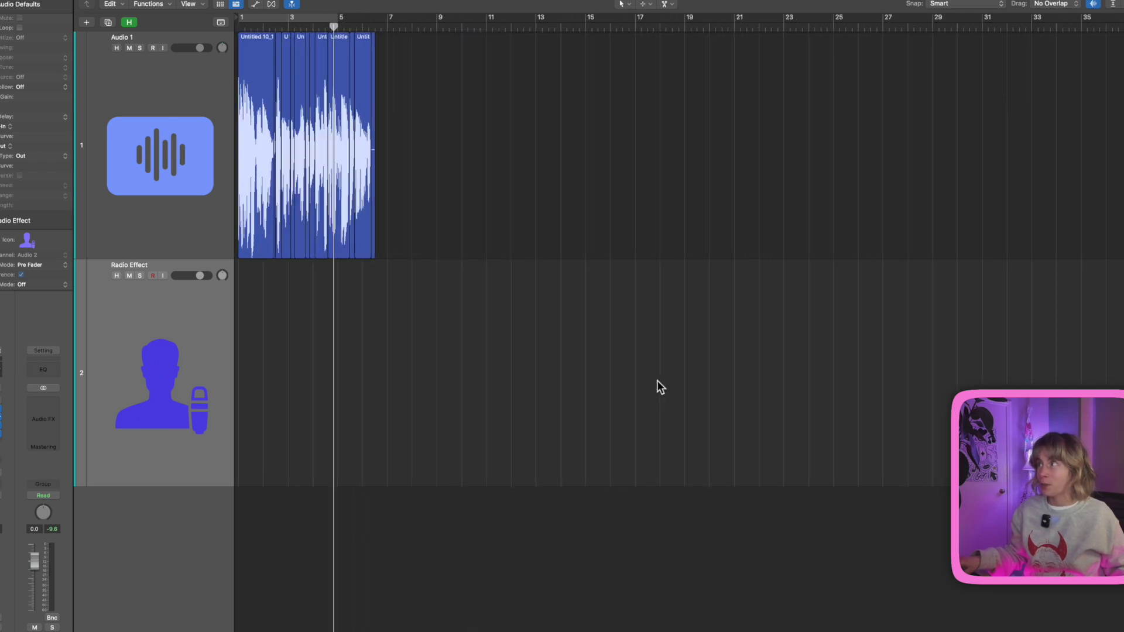
key(super+Left)
key(super+Left)
key(super+Left)
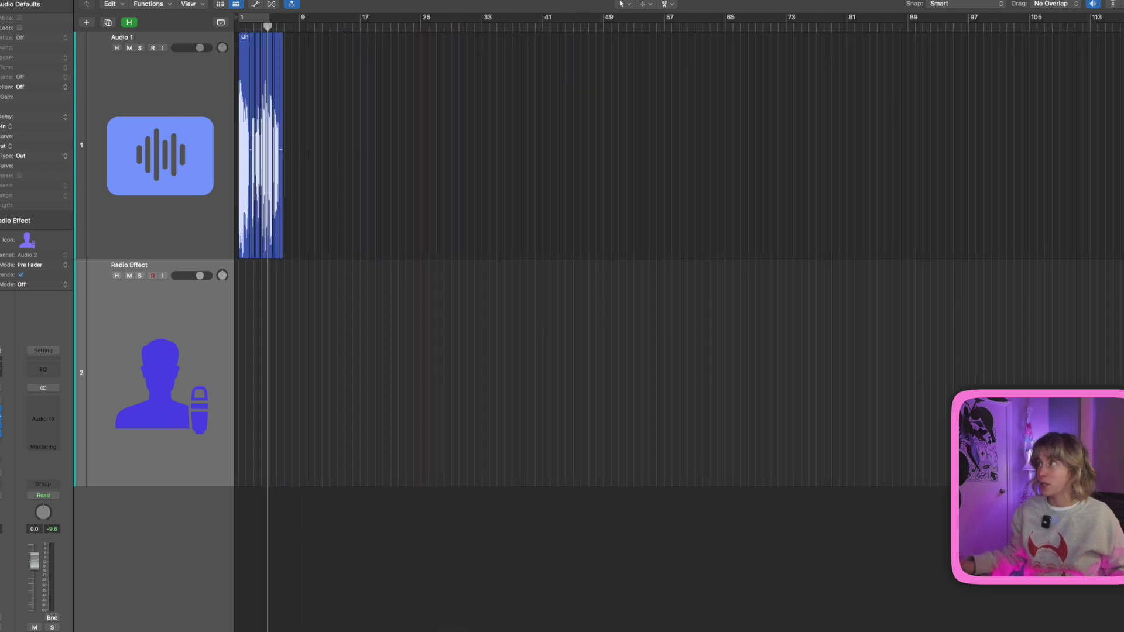
key(super+Right)
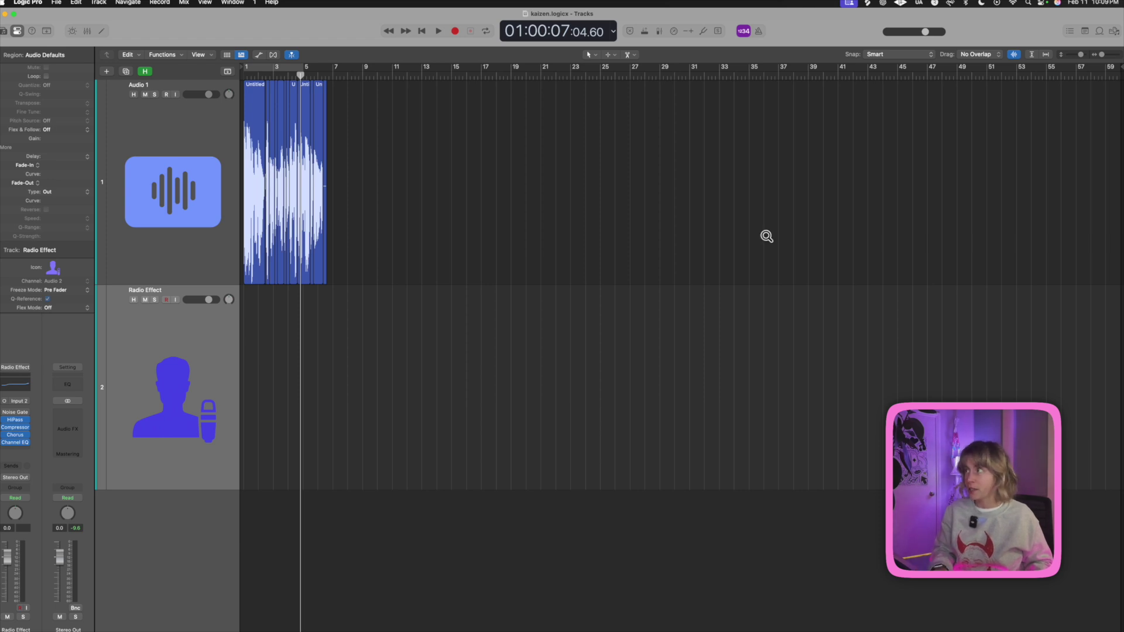
drag(437, 245, 120, 208)
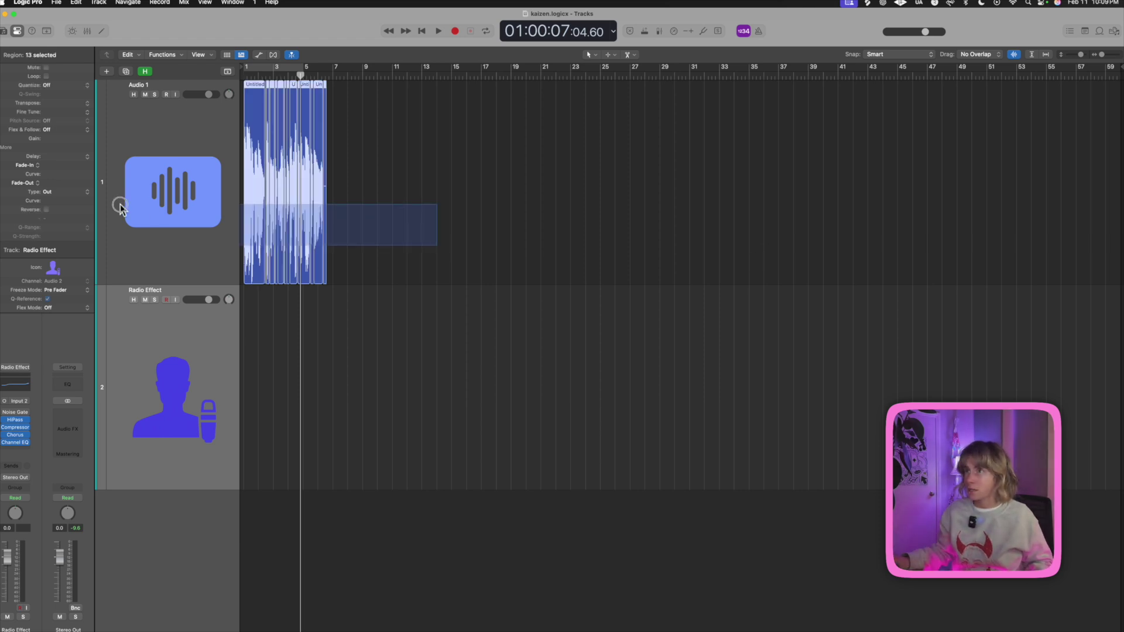
key(alt+Right)
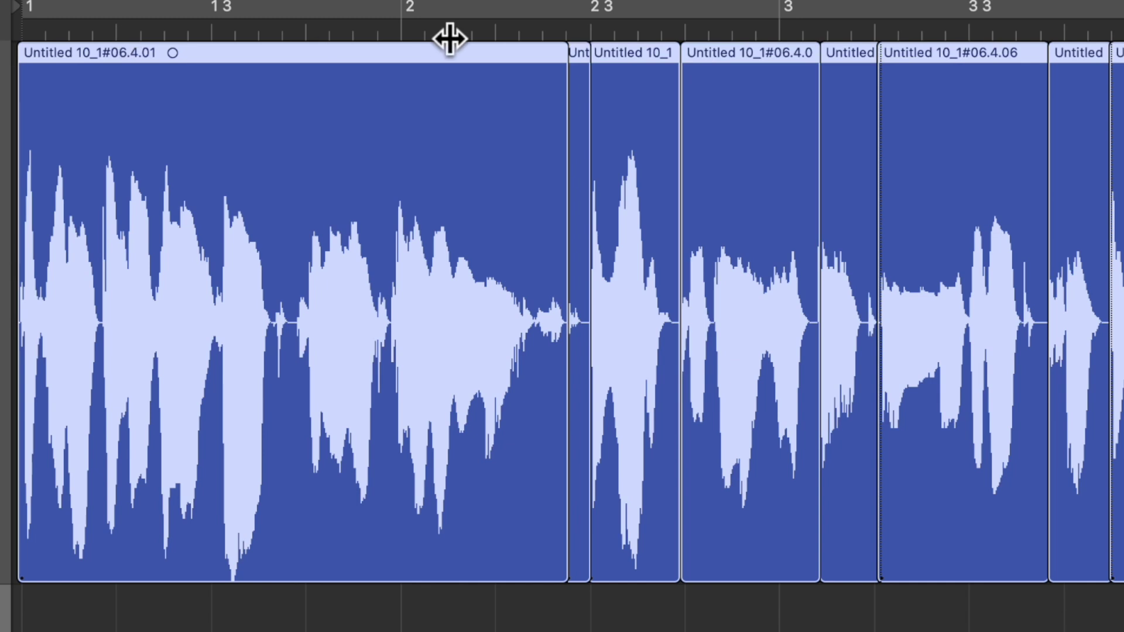
Drag a region boundary to crossfade every join between the selected voiceover regions.
click(562, 46)
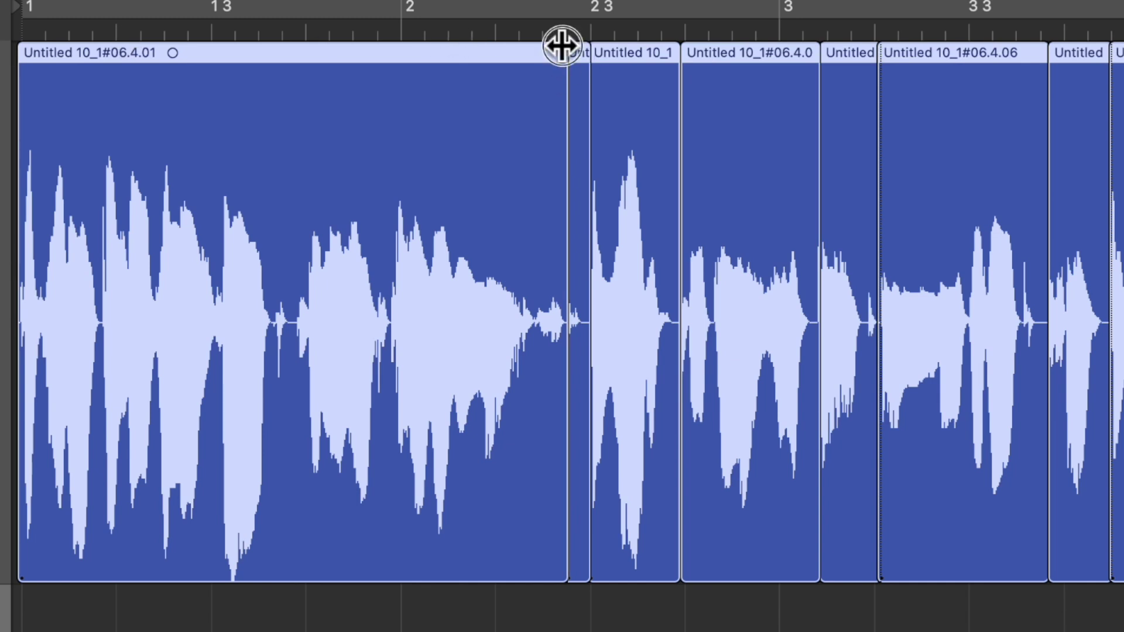
drag(563, 46, 542, 41)
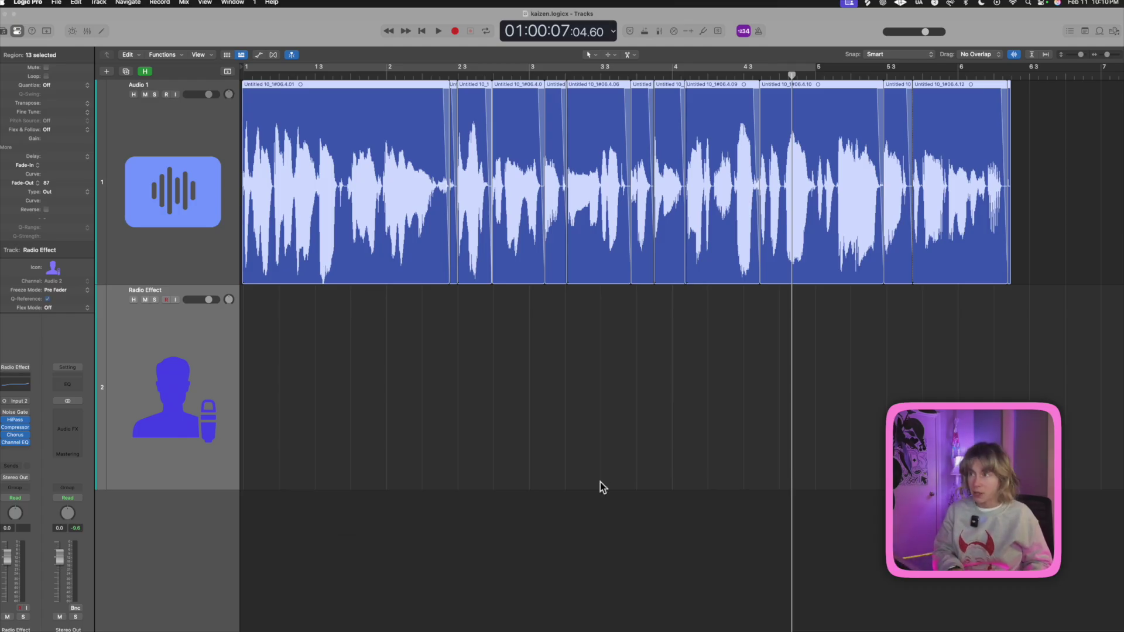
key(super+comma)
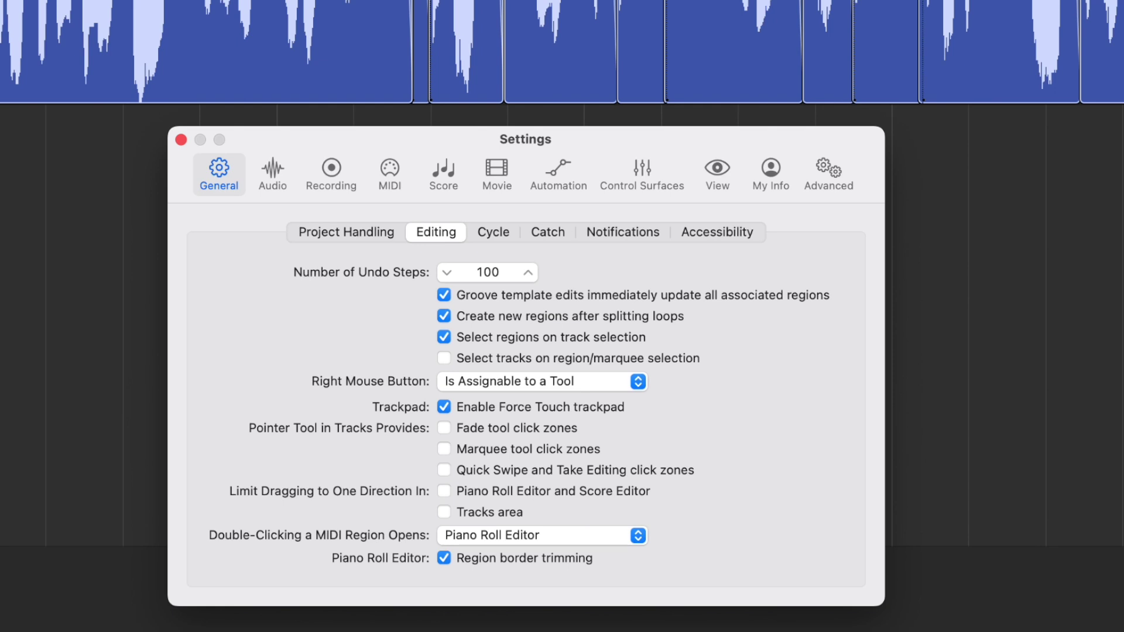
Tick 'Fade tool click zones' in the Editing settings and close Settings.
click(447, 432)
click(413, 6)
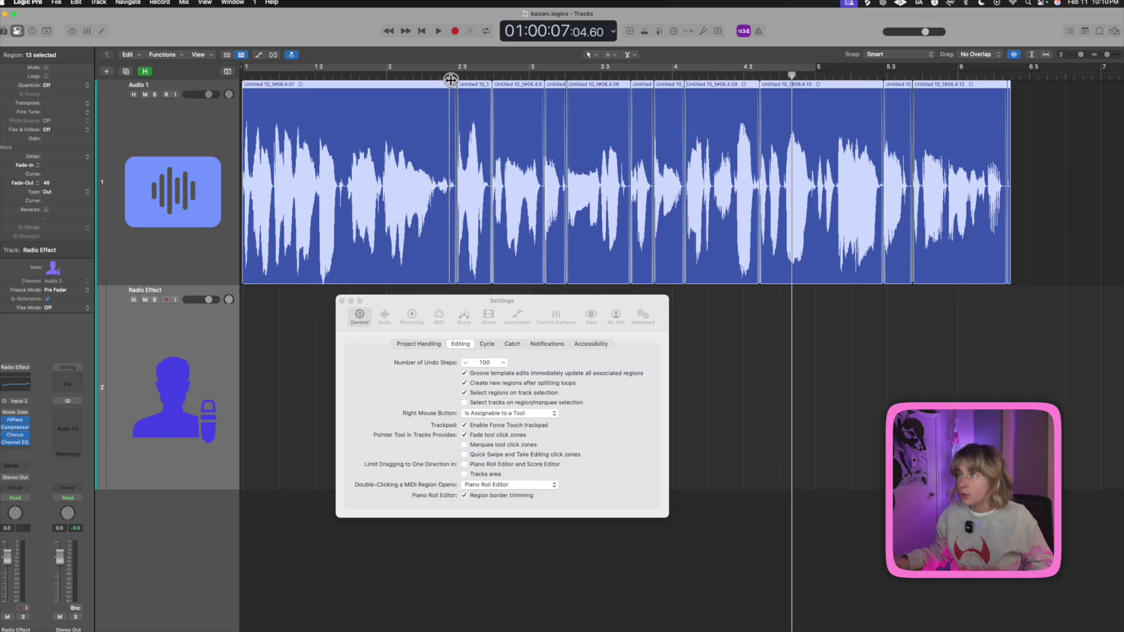
click(343, 301)
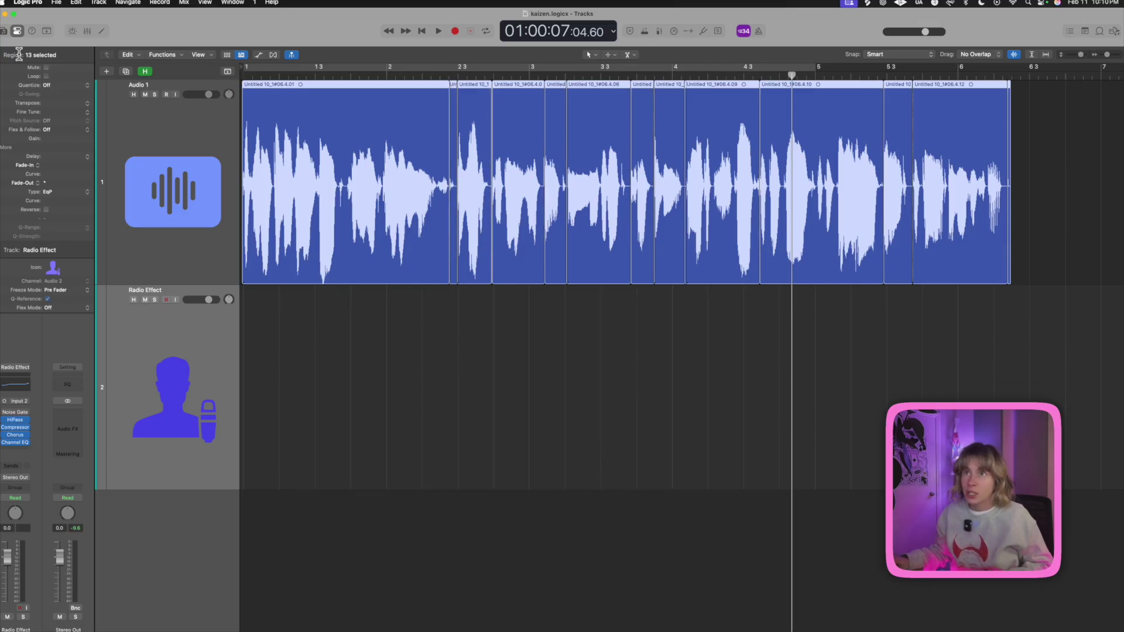
Detach the Region inspector into a floating window and position it over the tracks.
drag(19, 55, 422, 322)
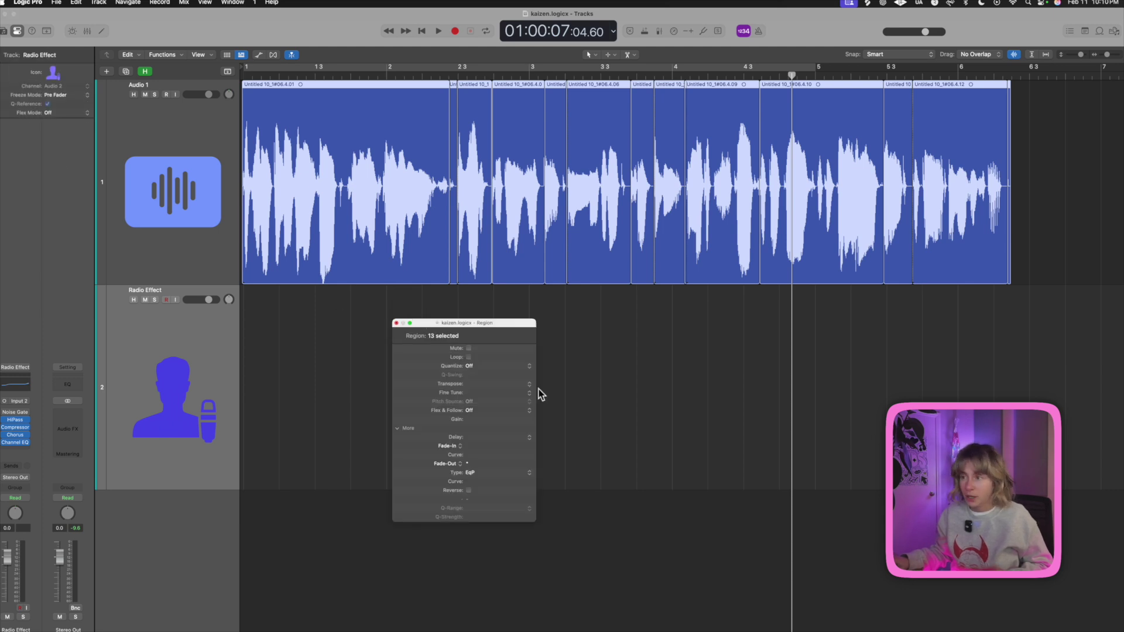
click(396, 324)
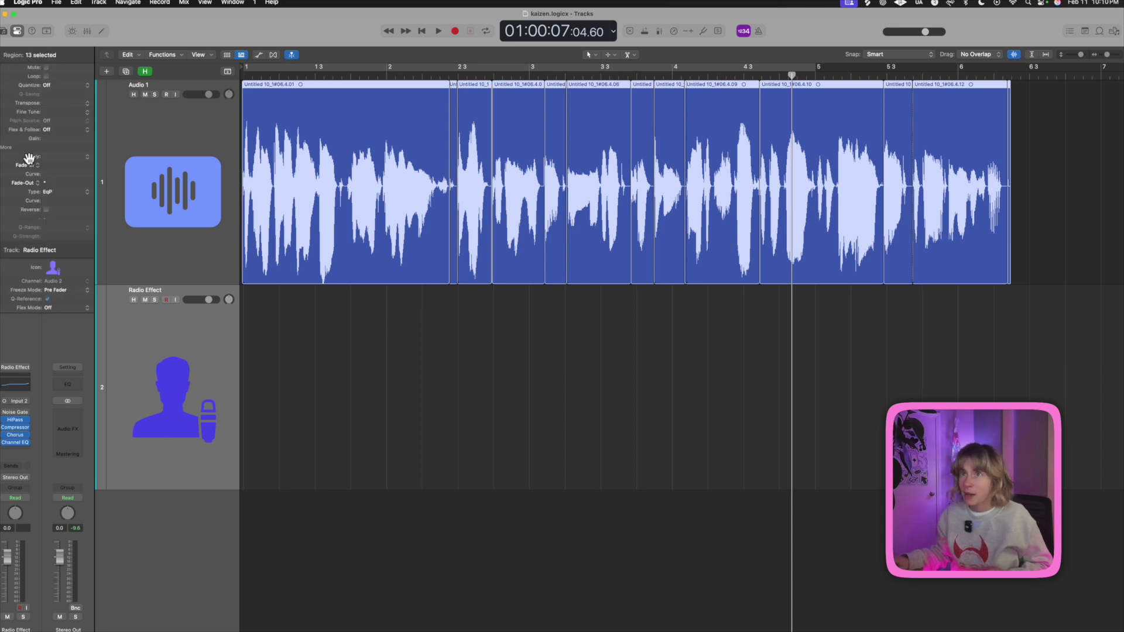
double_click(30, 55)
drag(26, 56, 514, 332)
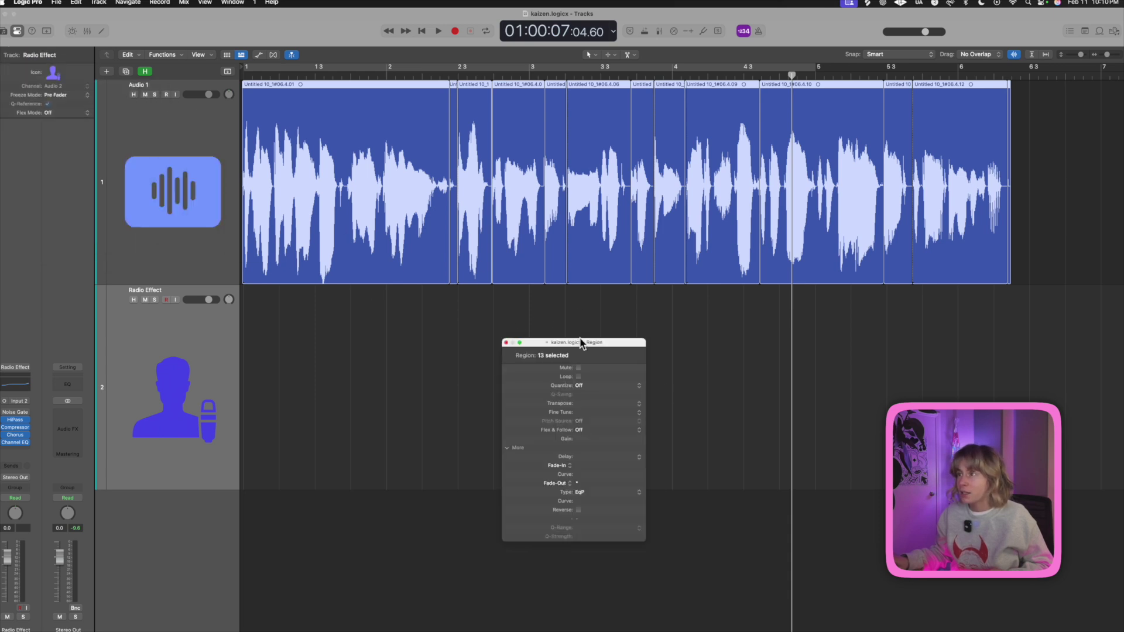
drag(581, 343, 468, 320)
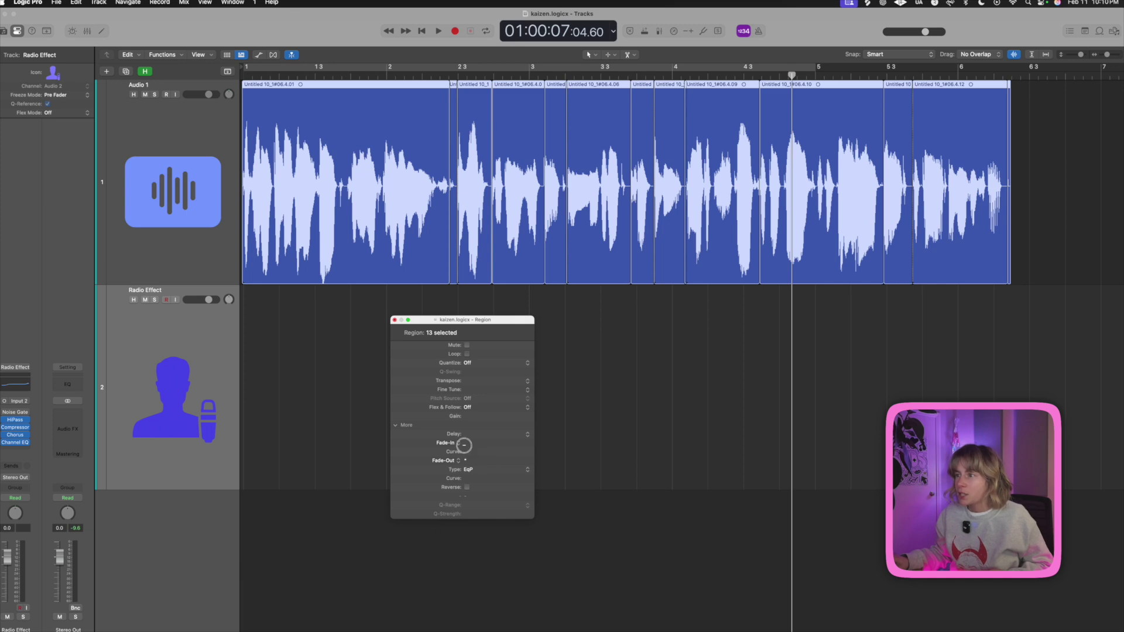
Show the fade settings and set the selected regions' Fade Out to 3.
click(461, 426)
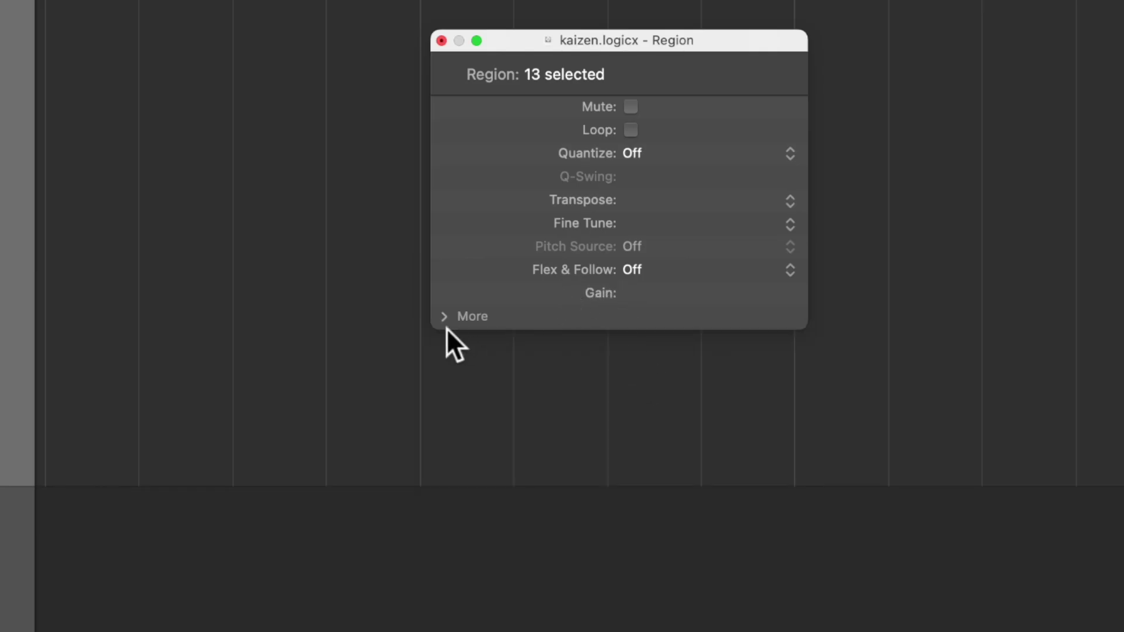
click(449, 317)
drag(635, 416, 631, 550)
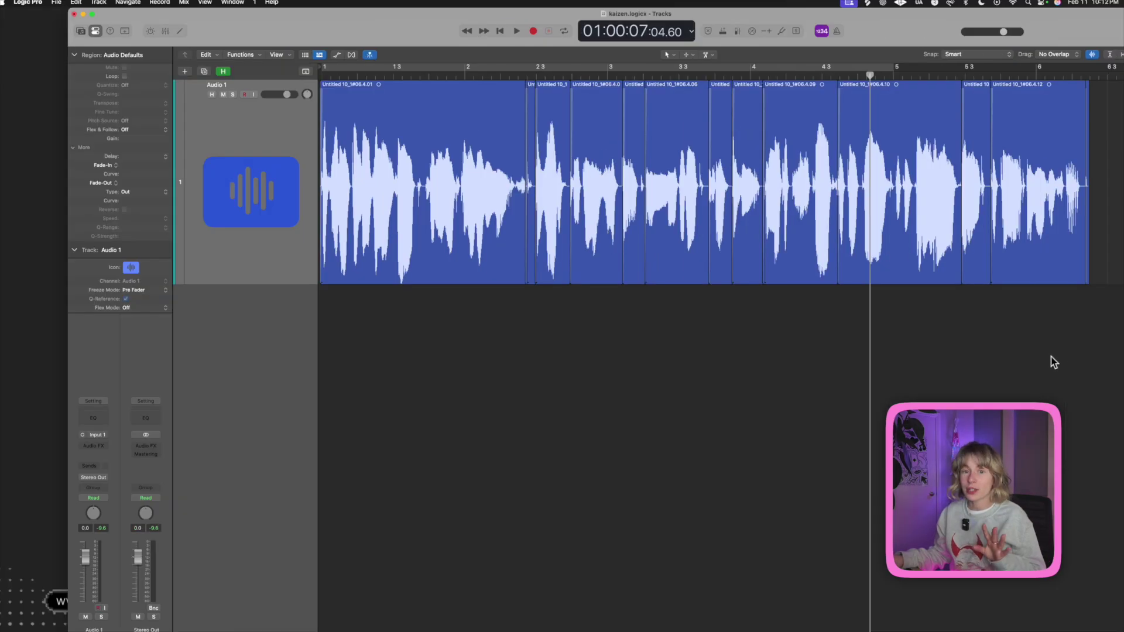
Join all twelve voiceover regions with Cmd+J and drag the joined region onto the desktop.
drag(1075, 341, 376, 108)
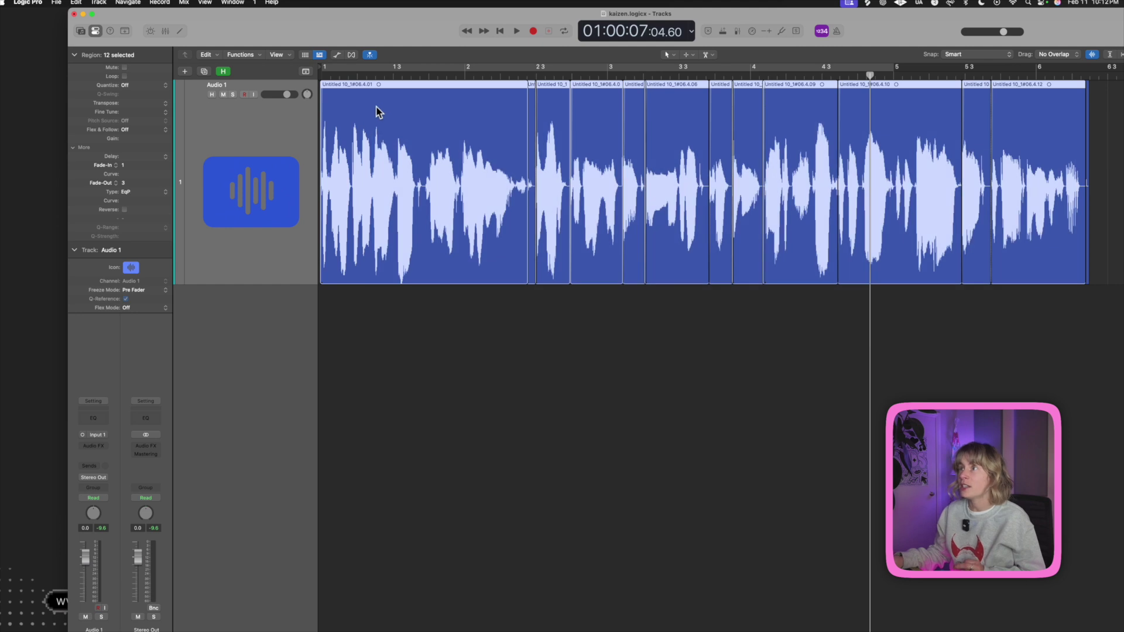
scroll(366, 123, right, 5)
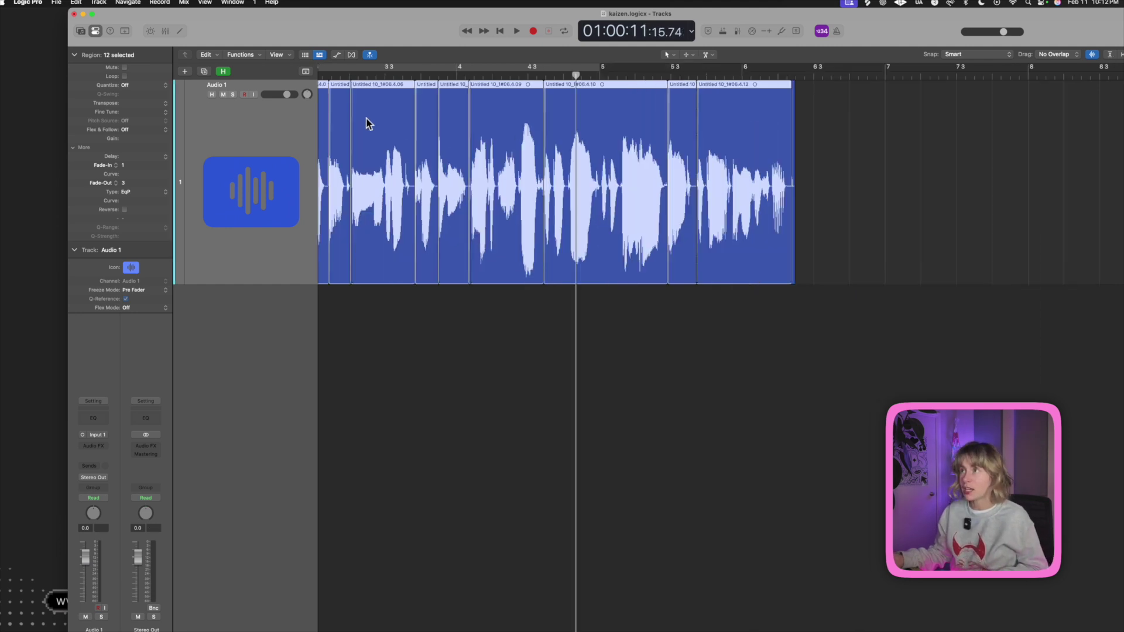
key(super+j)
scroll(814, 367, left, 10)
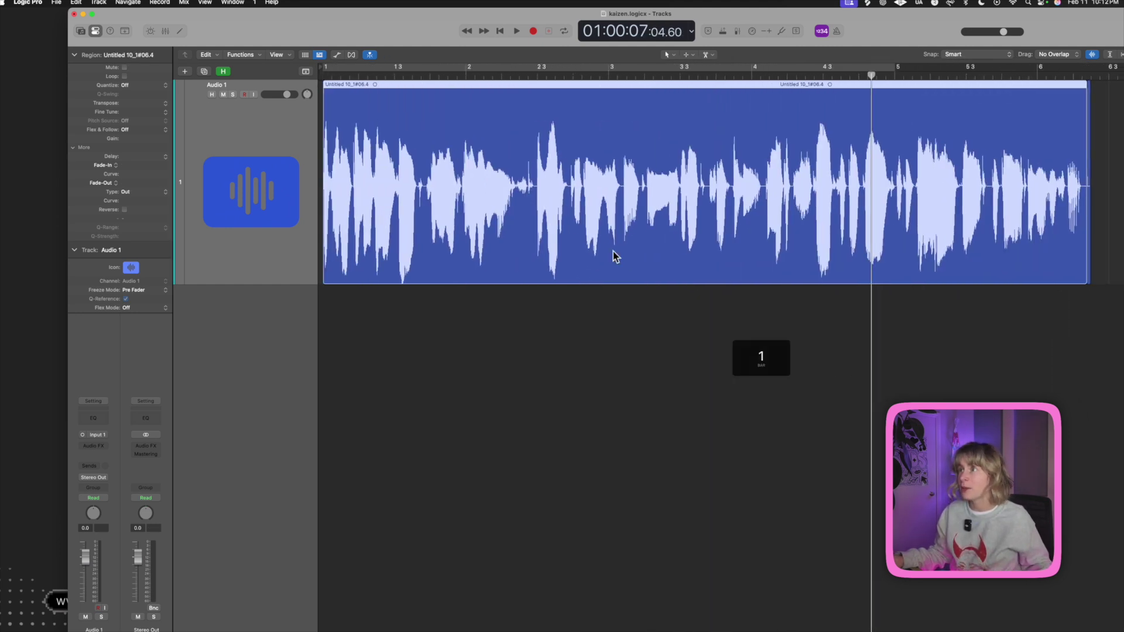
drag(489, 168, 32, 316)
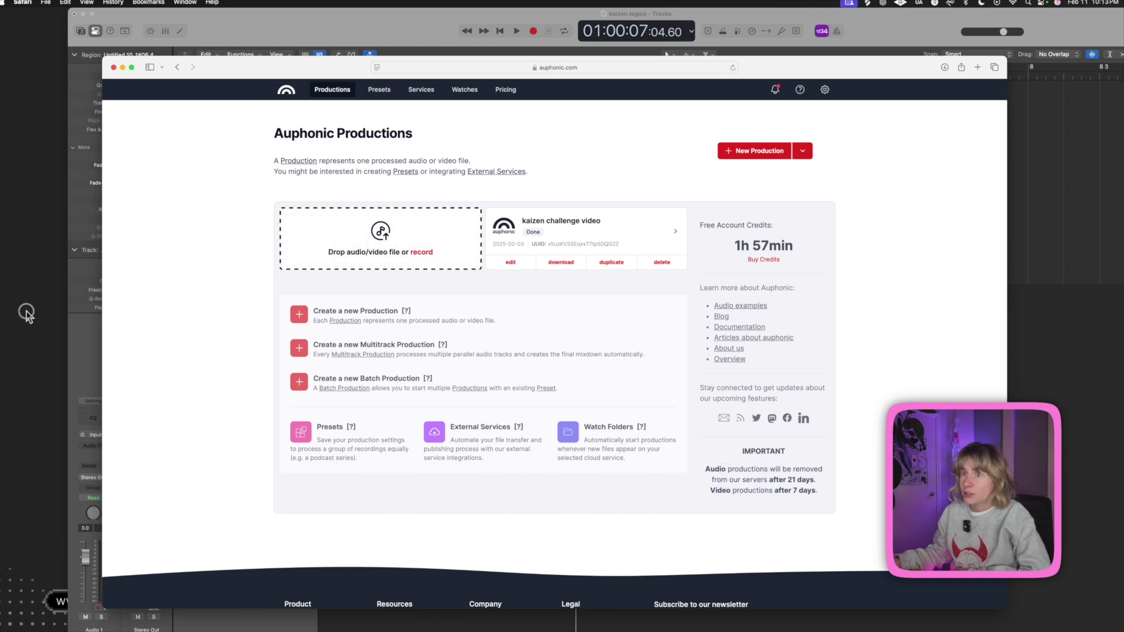
Demonstrate dropping the voiceover into Auphonic, then download the processed kaizen challenge video mp3.
drag(26, 313, 609, 220)
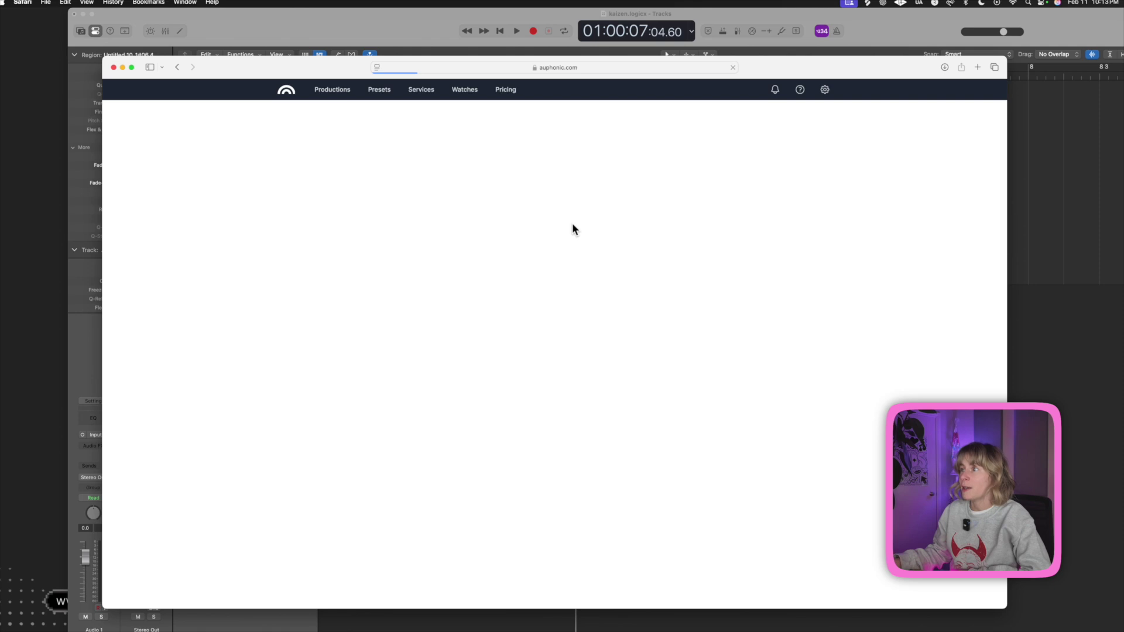
click(934, 39)
key(super+Tab)
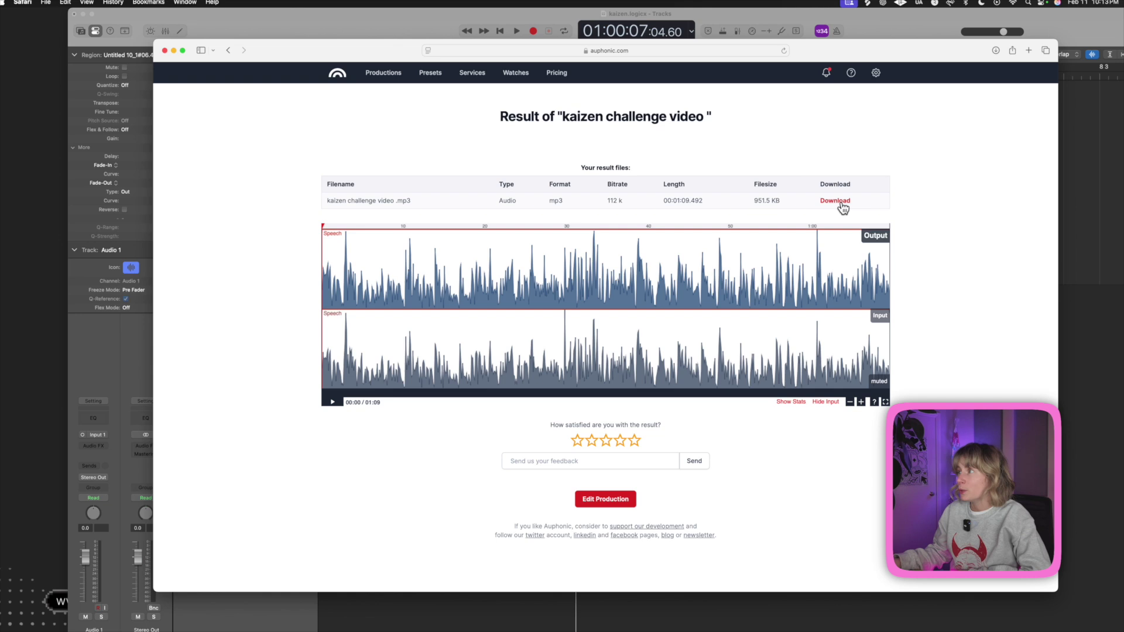
click(842, 202)
key(super+Tab)
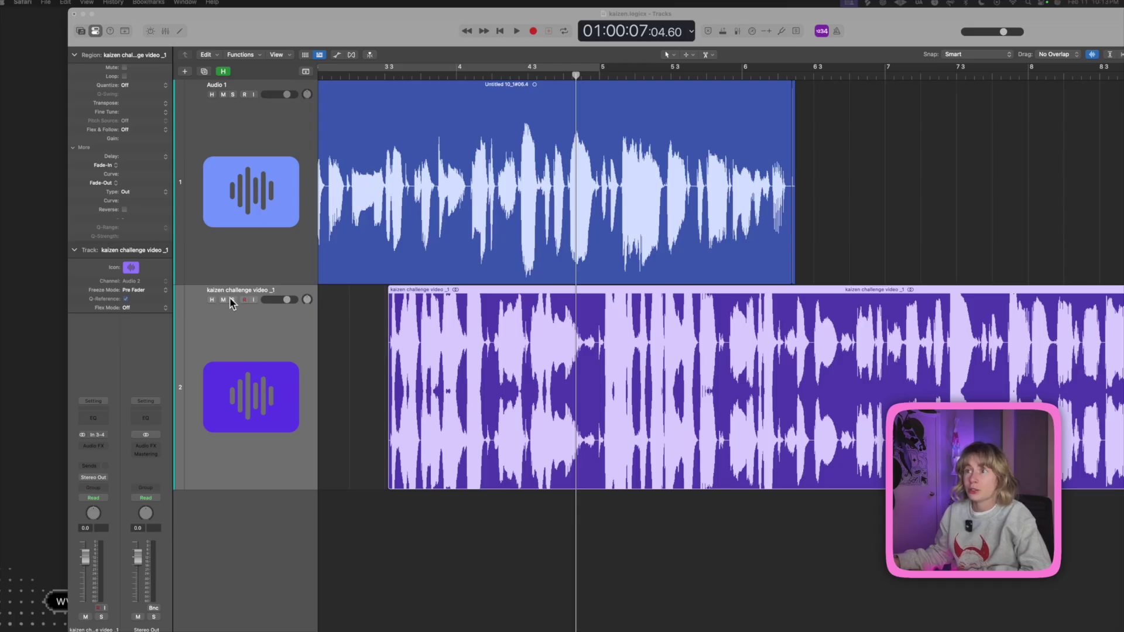
Solo the edited voiceover track and play it from a chosen spot, then stop.
click(233, 300)
click(384, 77)
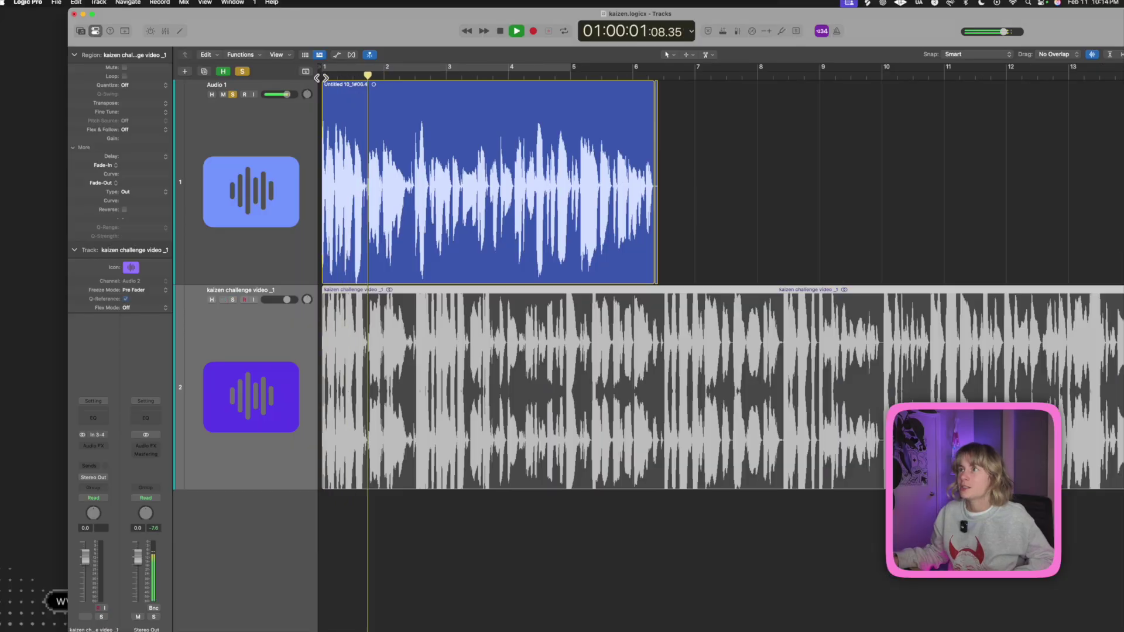
click(223, 300)
key(space)
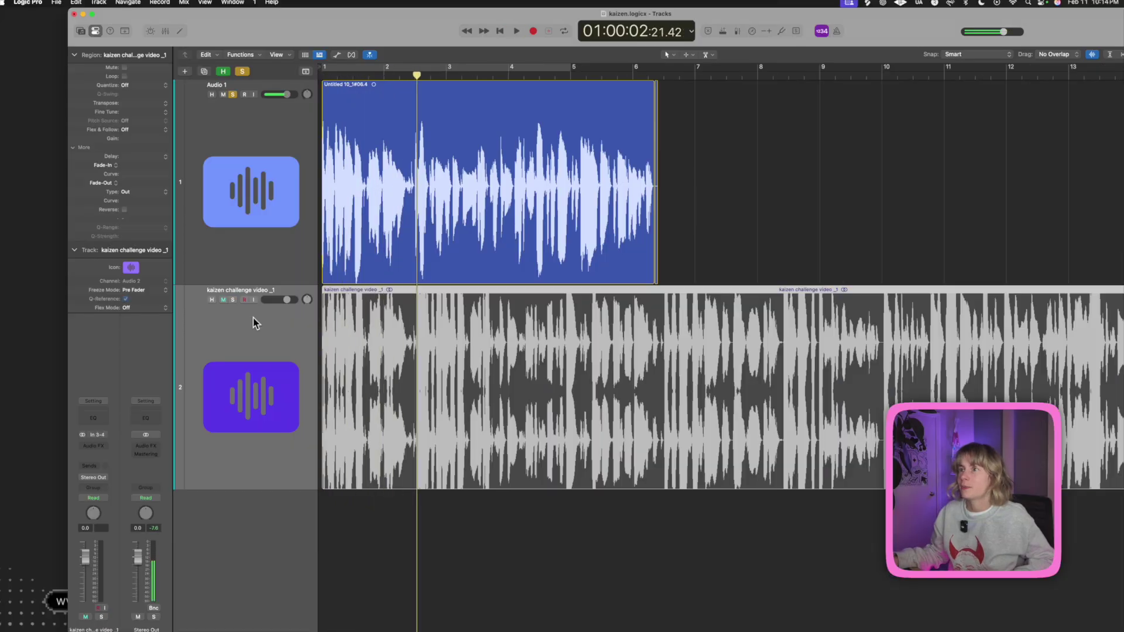
Solo only the Auphonic track and play it from the start.
click(233, 299)
click(232, 95)
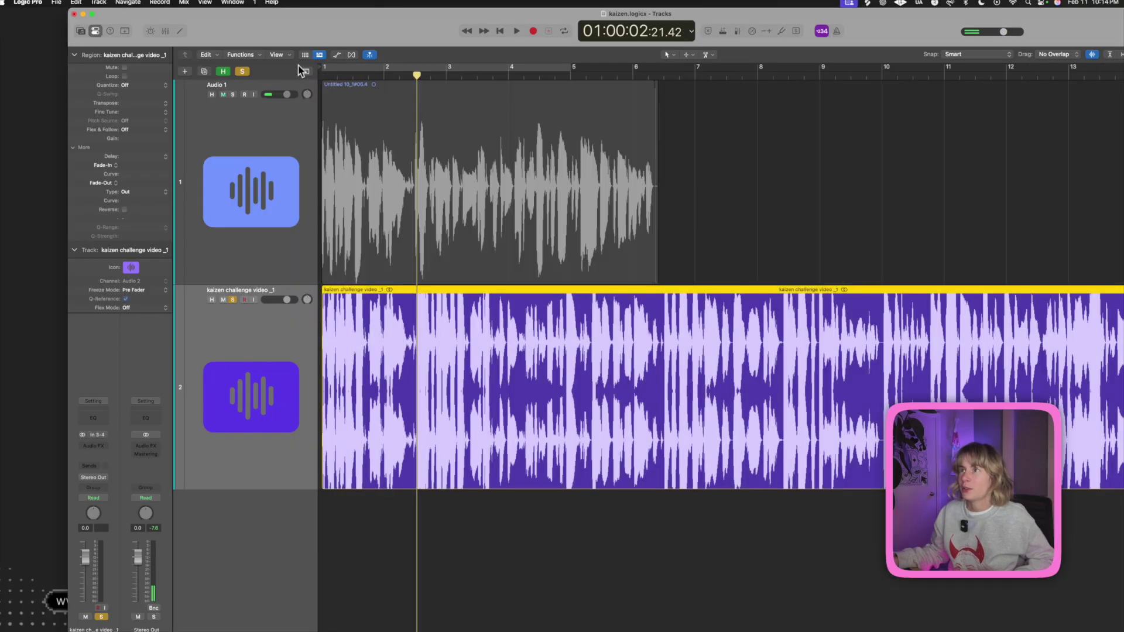
click(323, 75)
key(space)
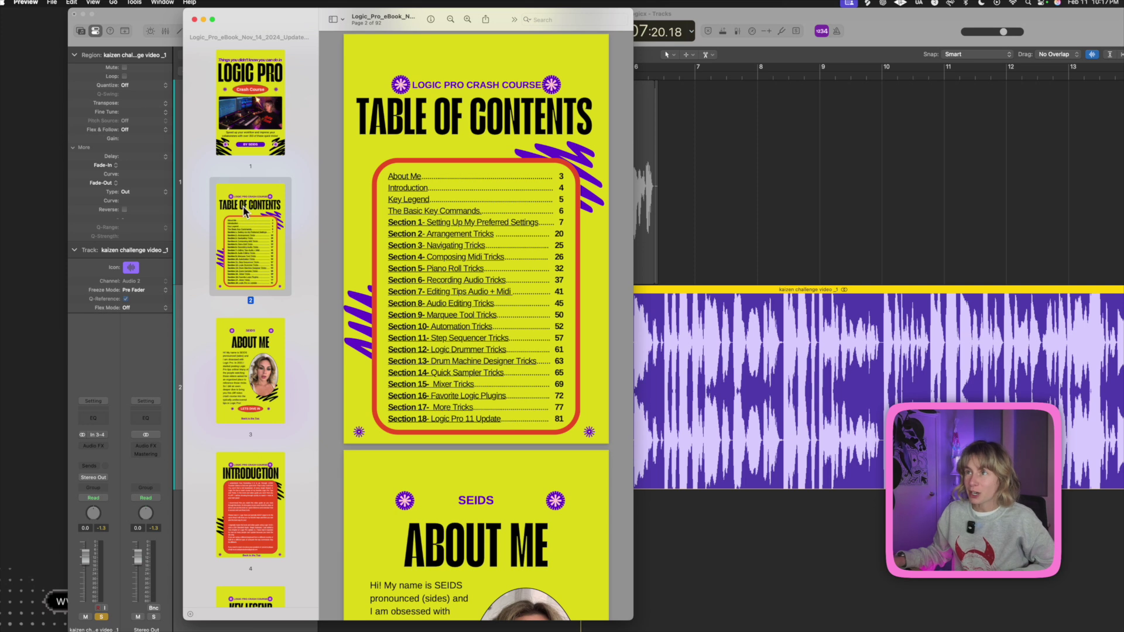
Jump to Section 9 Marquee Tool Tricks and open its course video link in Safari.
scroll(267, 271, down, 10)
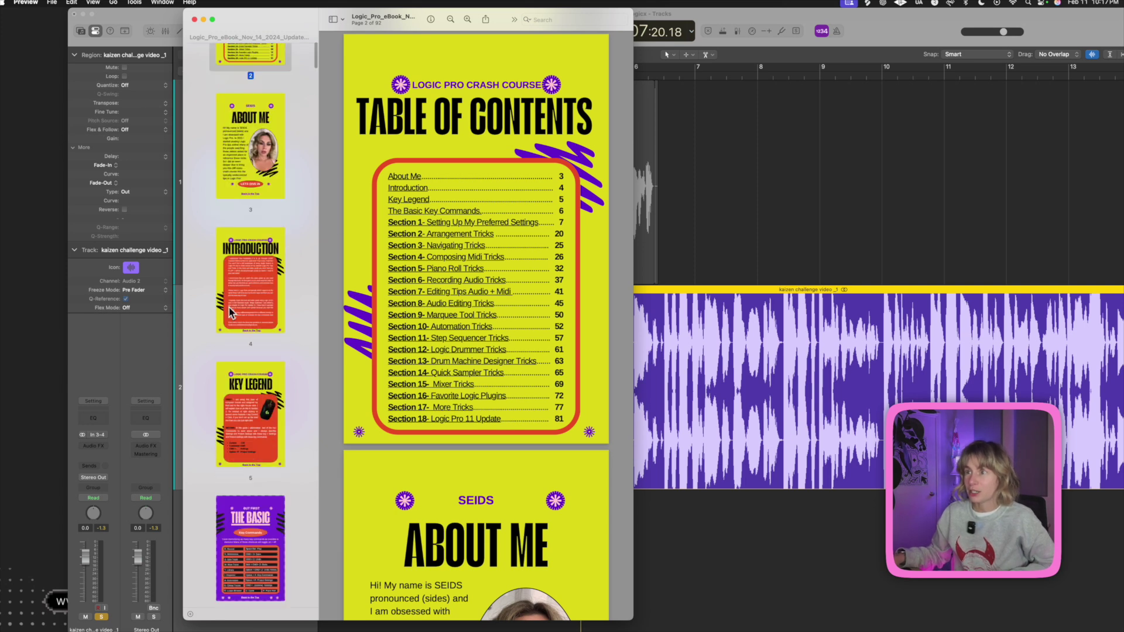
scroll(236, 308, up, 6)
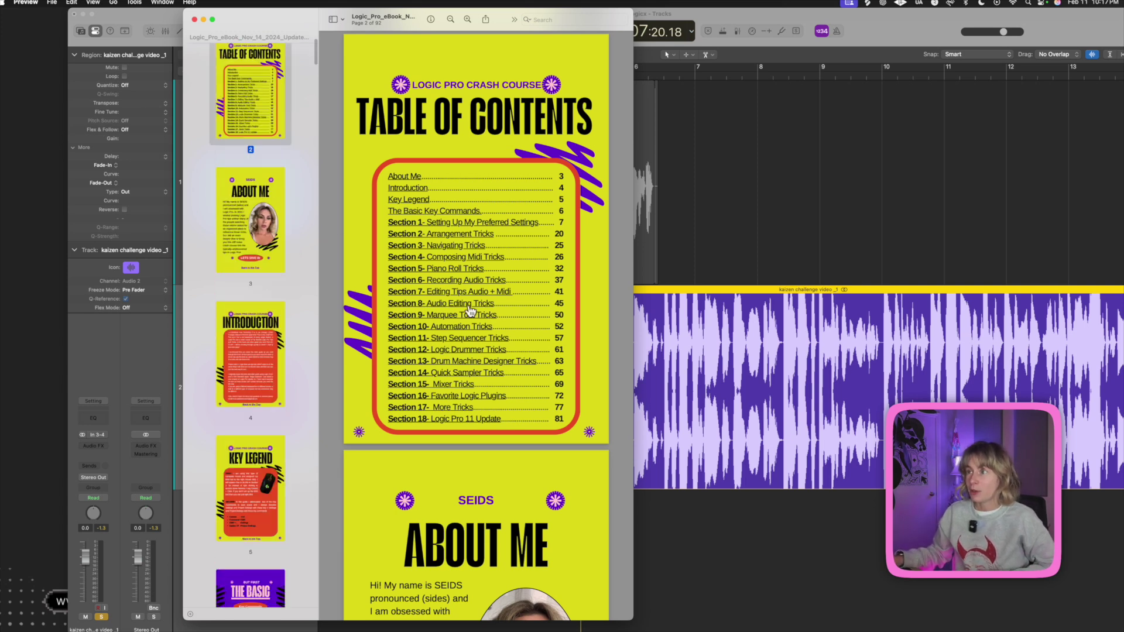
click(453, 325)
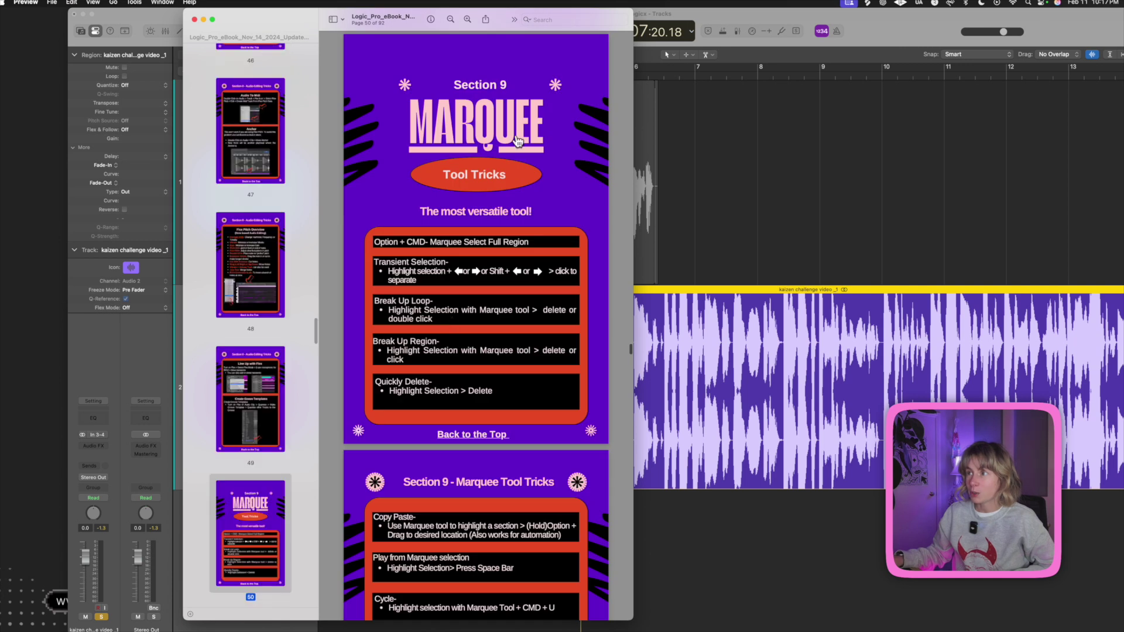
click(474, 129)
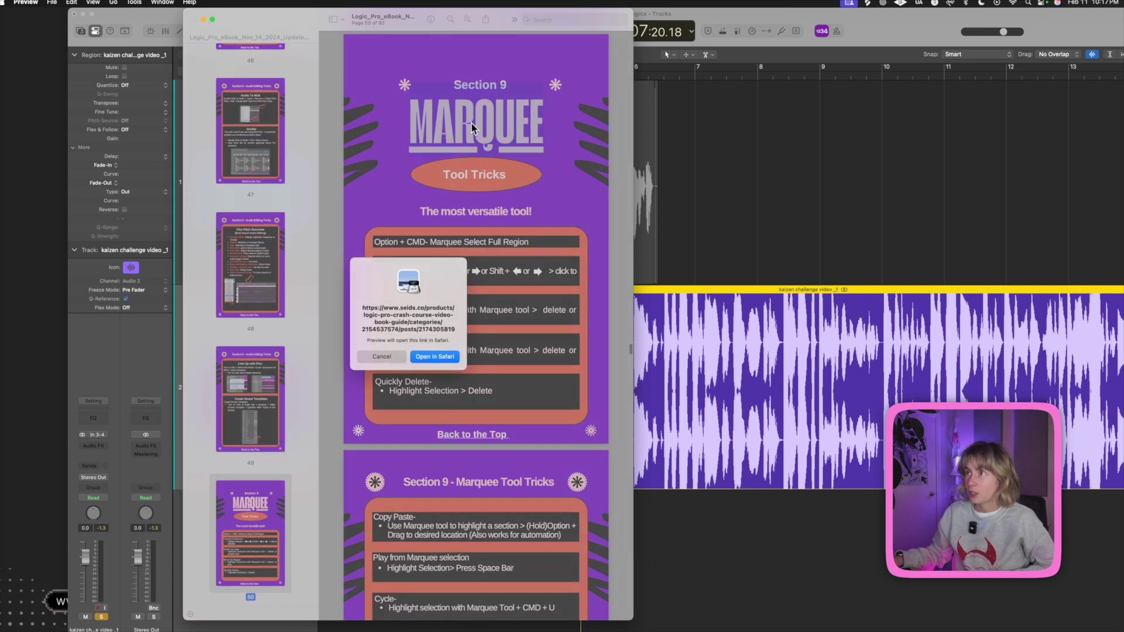
click(451, 355)
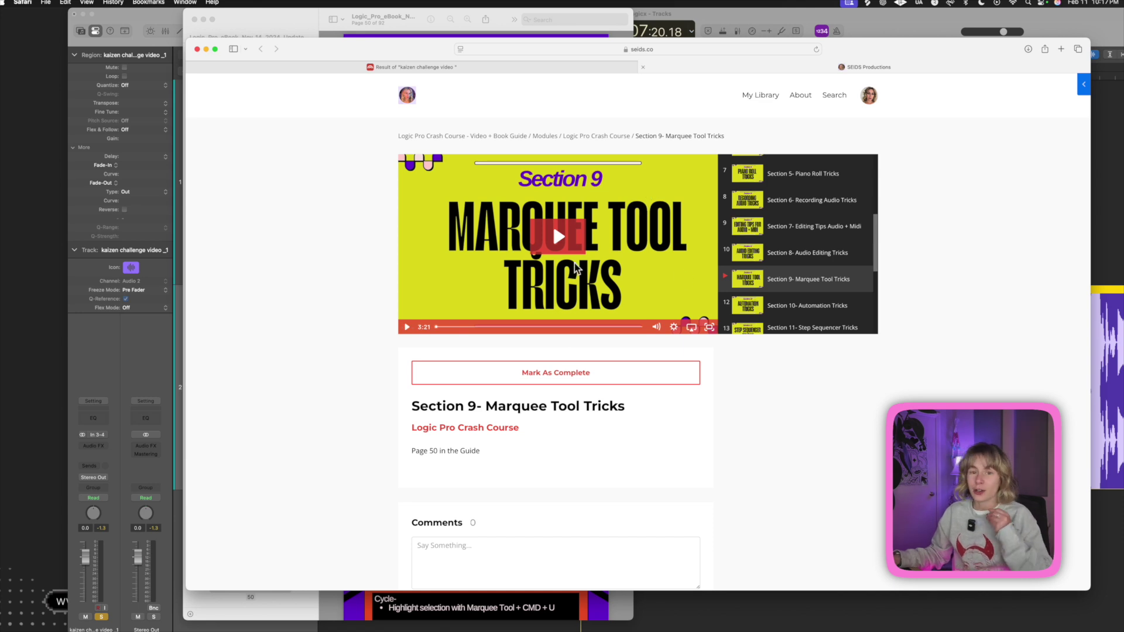
drag(334, 43, 484, 358)
Scroll the PDF to the Section 9 tricks list with Copy Paste, Cycle, Mute, Punch In and Crop.
scroll(483, 358, down, 3)
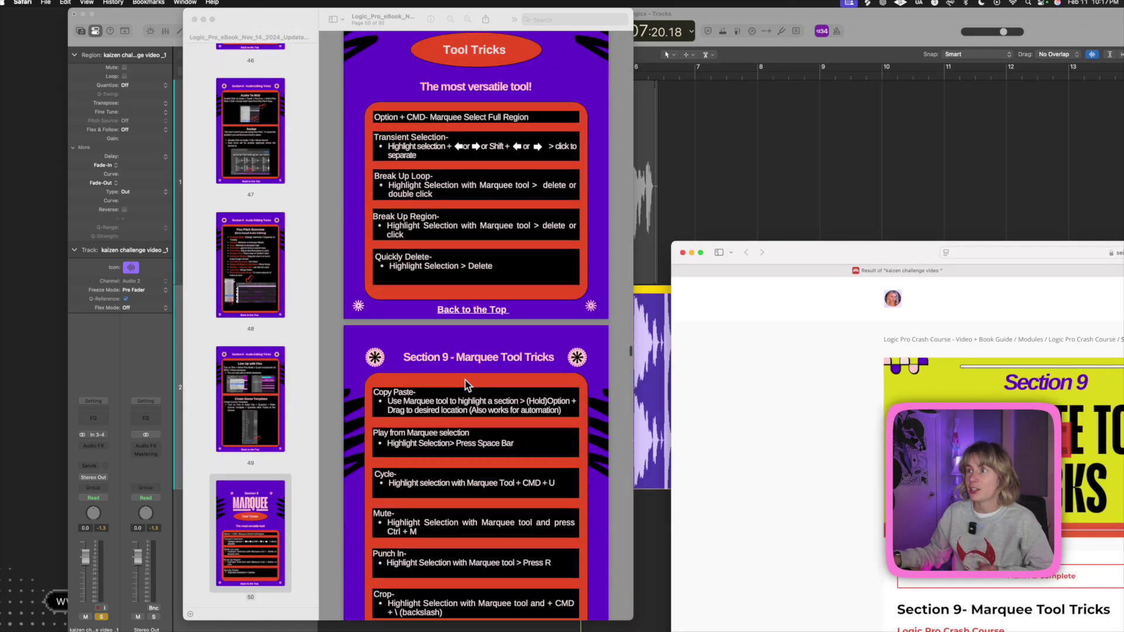